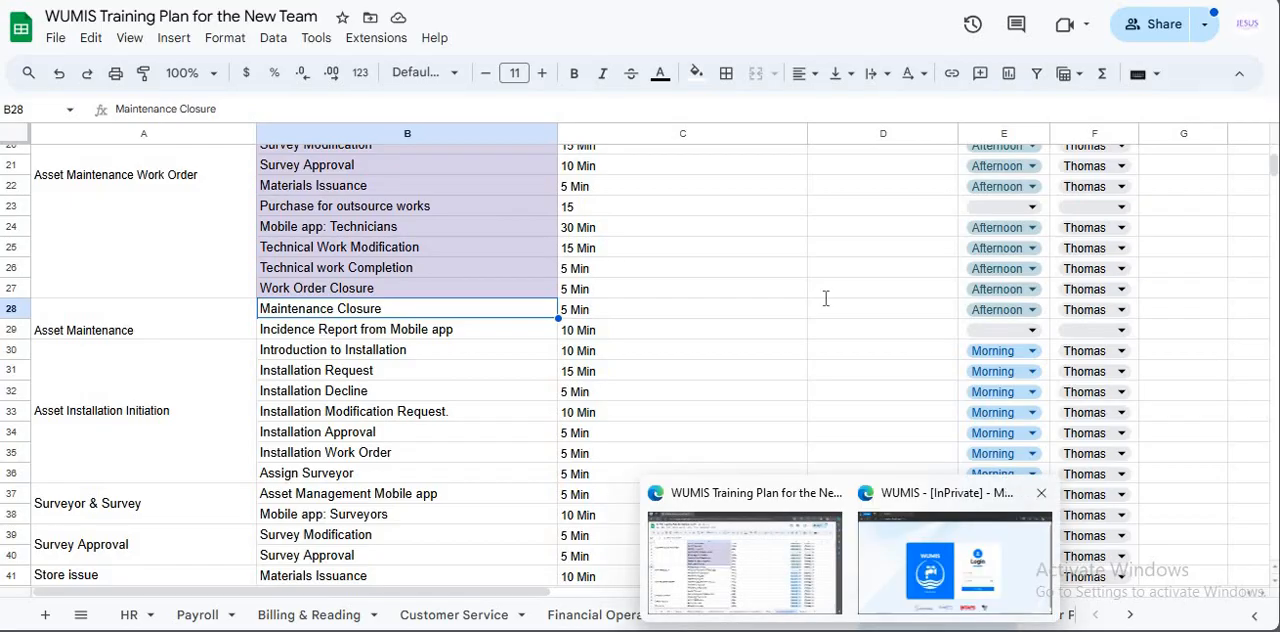
Switch to the WUMIS window and log in with the saved account's username and password
click(945, 558)
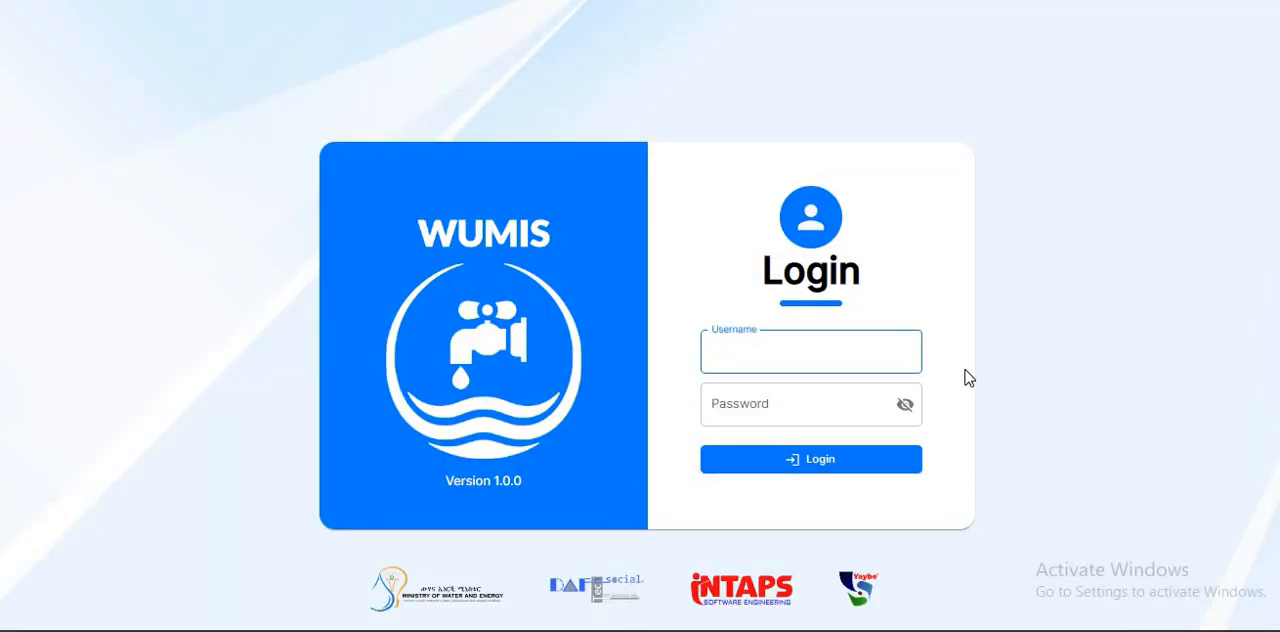
text(ta)
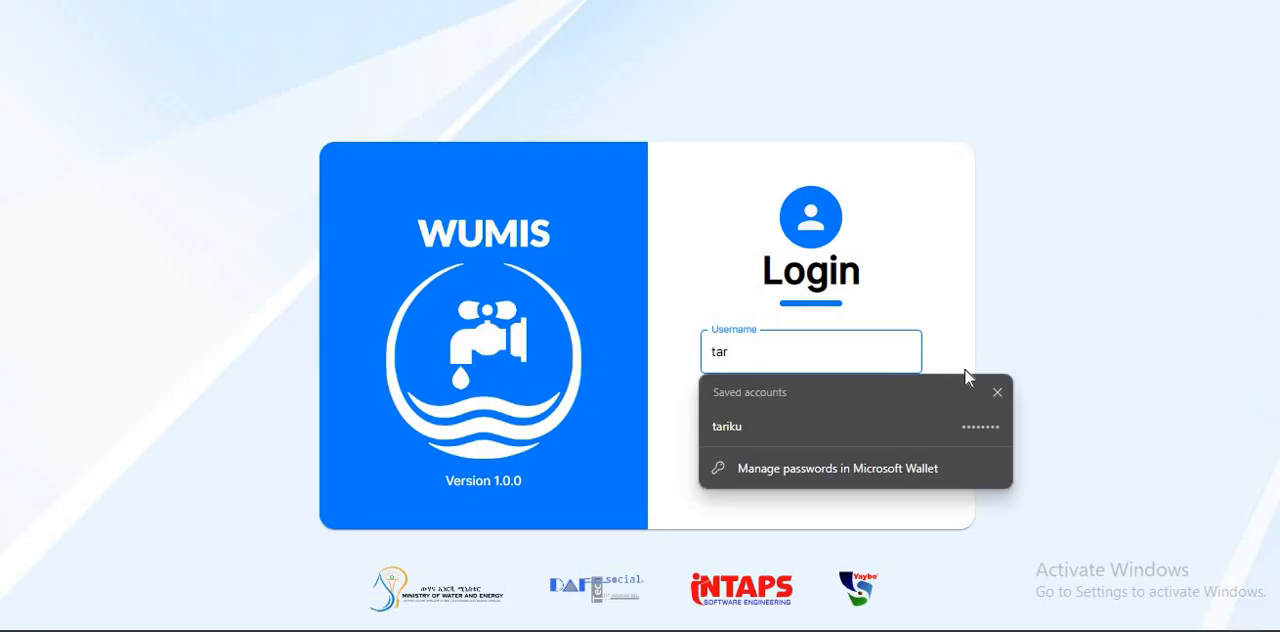
text(r)
key(Down)
key(Return)
key(Return)
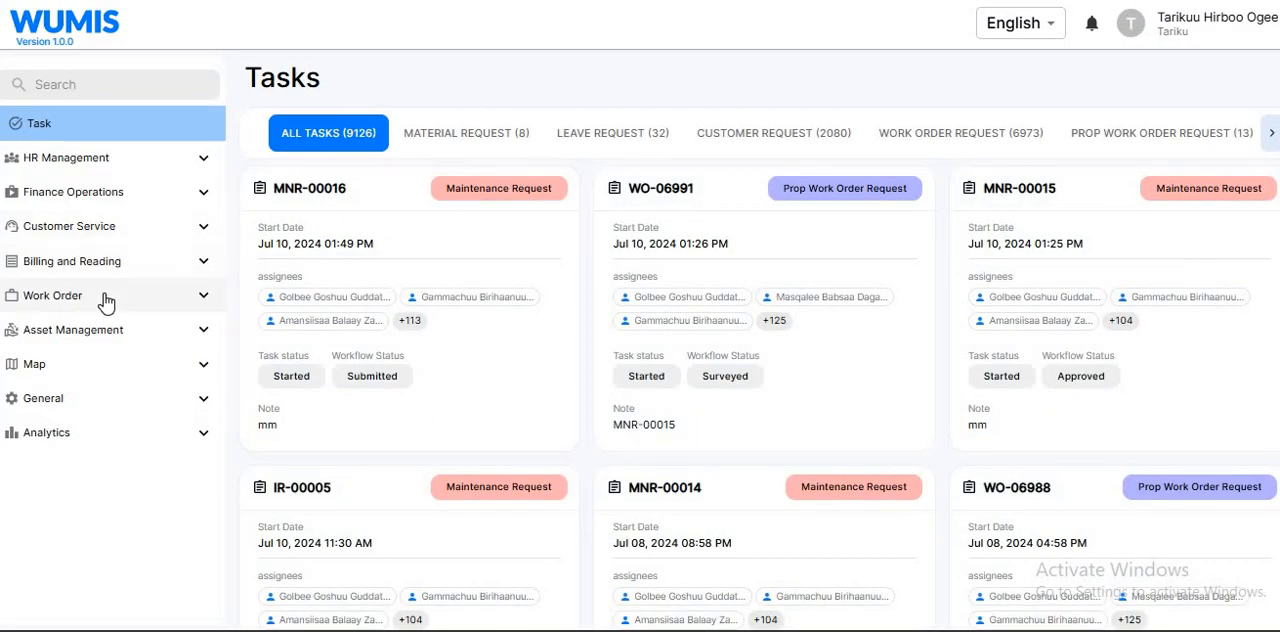
Open the closed maintenance work order from the Work Order List, look through its details and return to the list
click(107, 300)
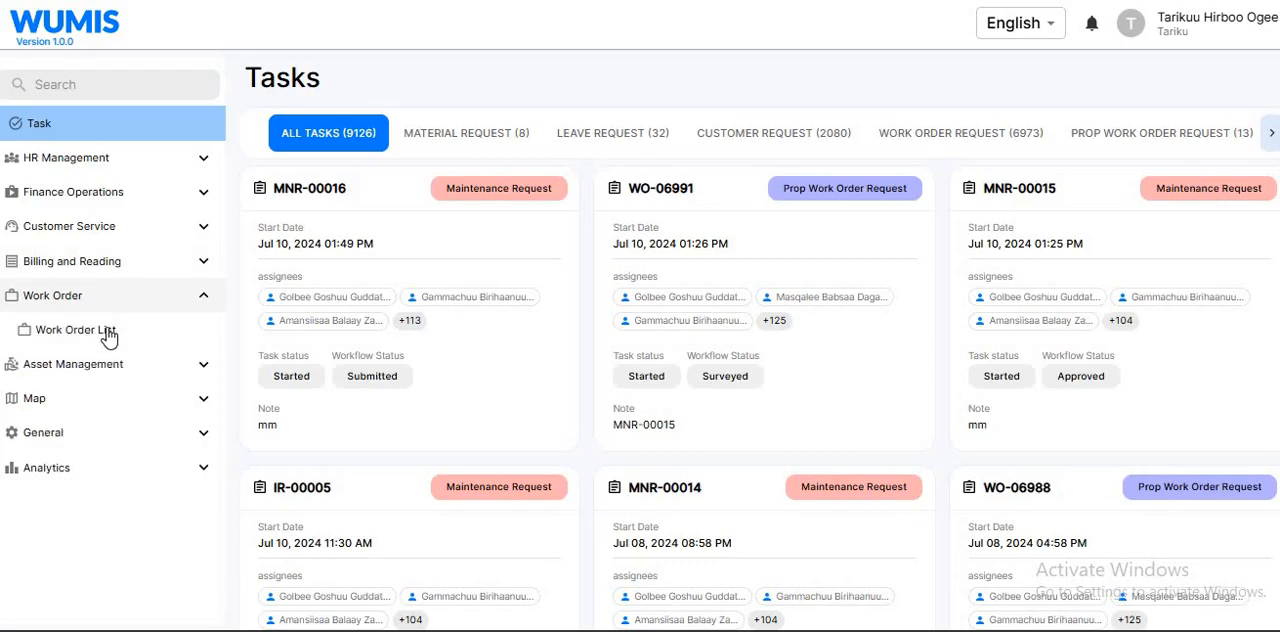
click(108, 335)
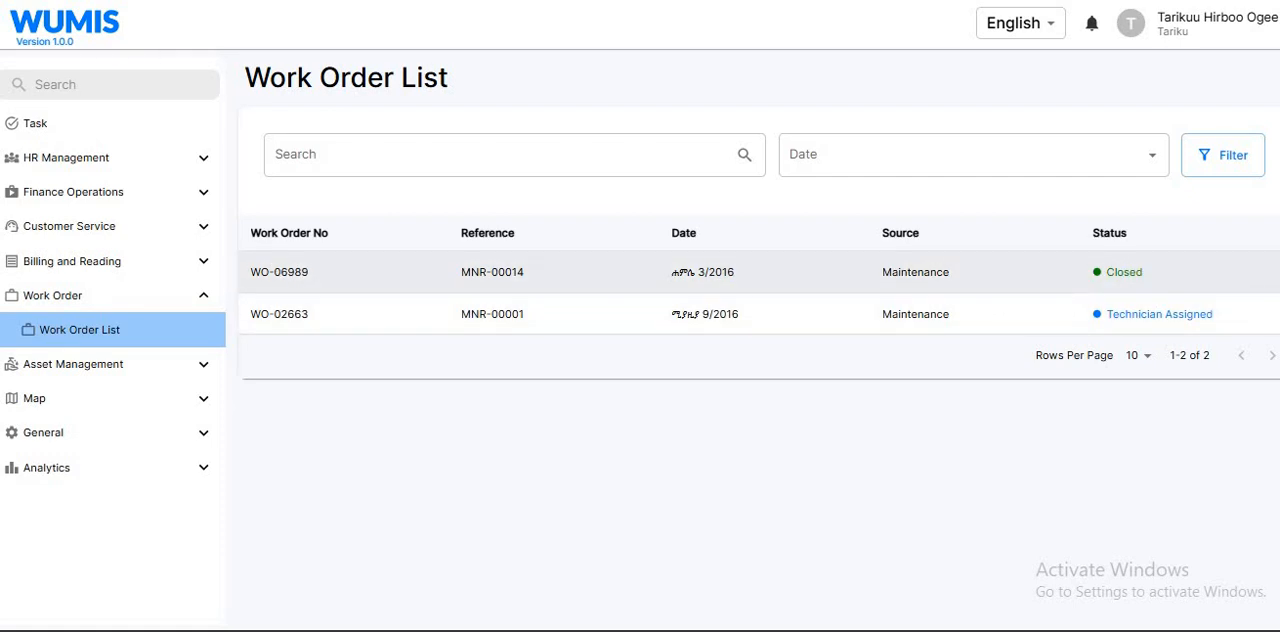
click(1144, 274)
scroll(759, 340, down, 15)
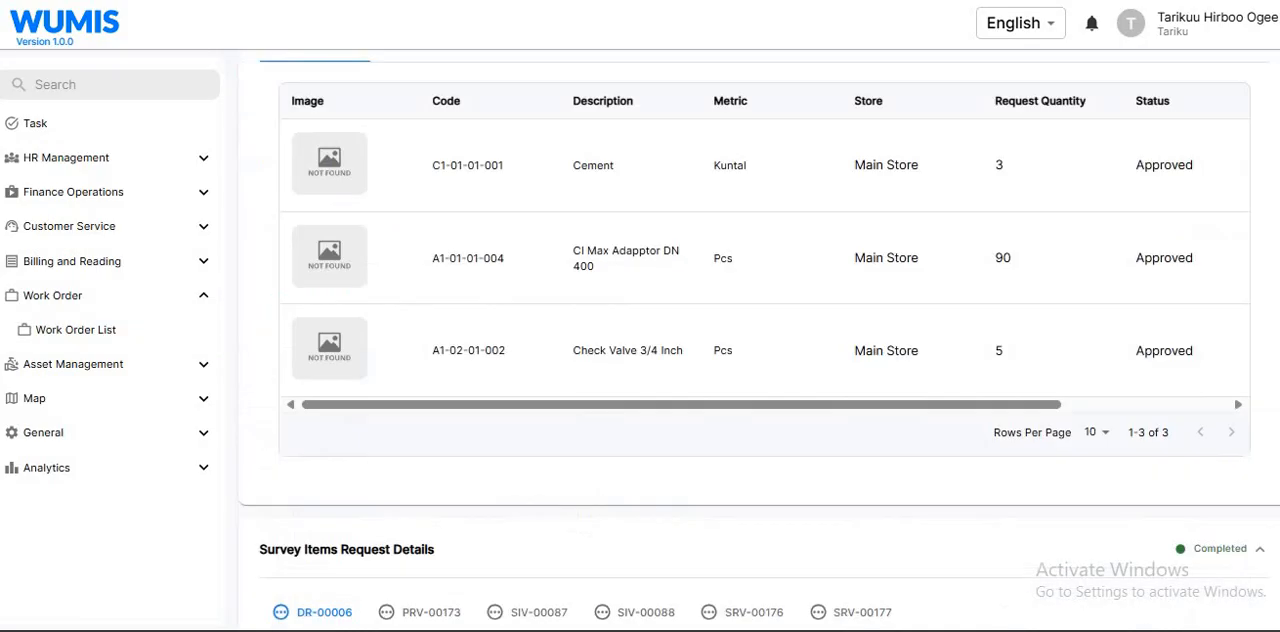
scroll(529, 212, up, 15)
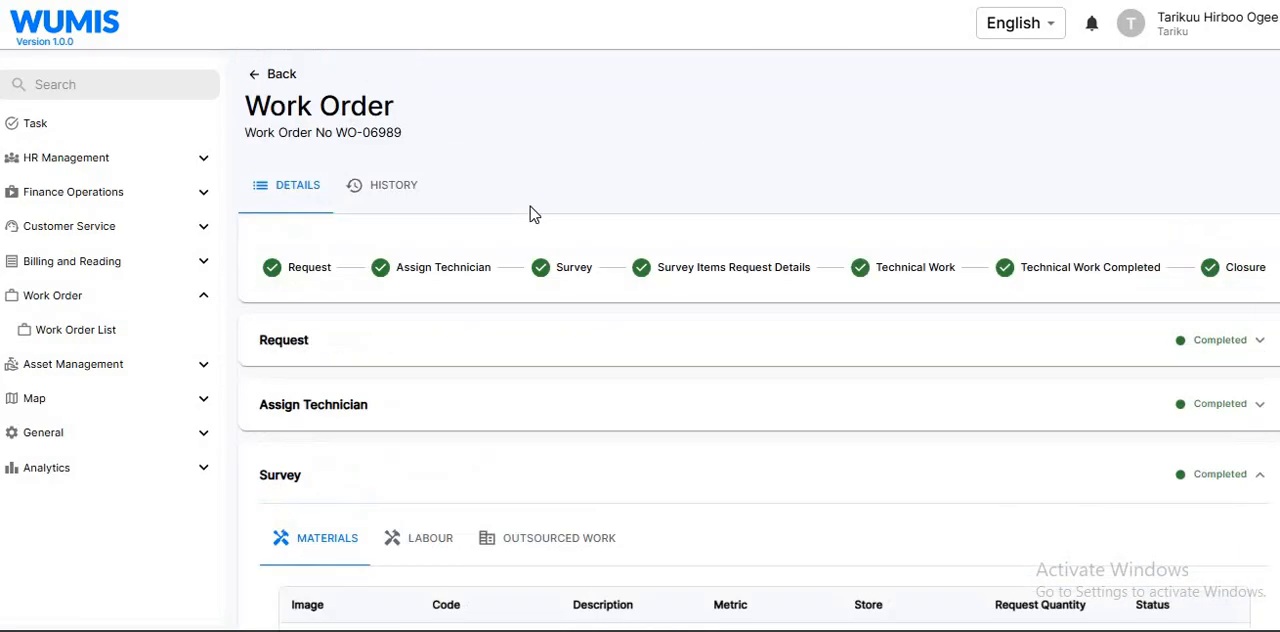
click(262, 72)
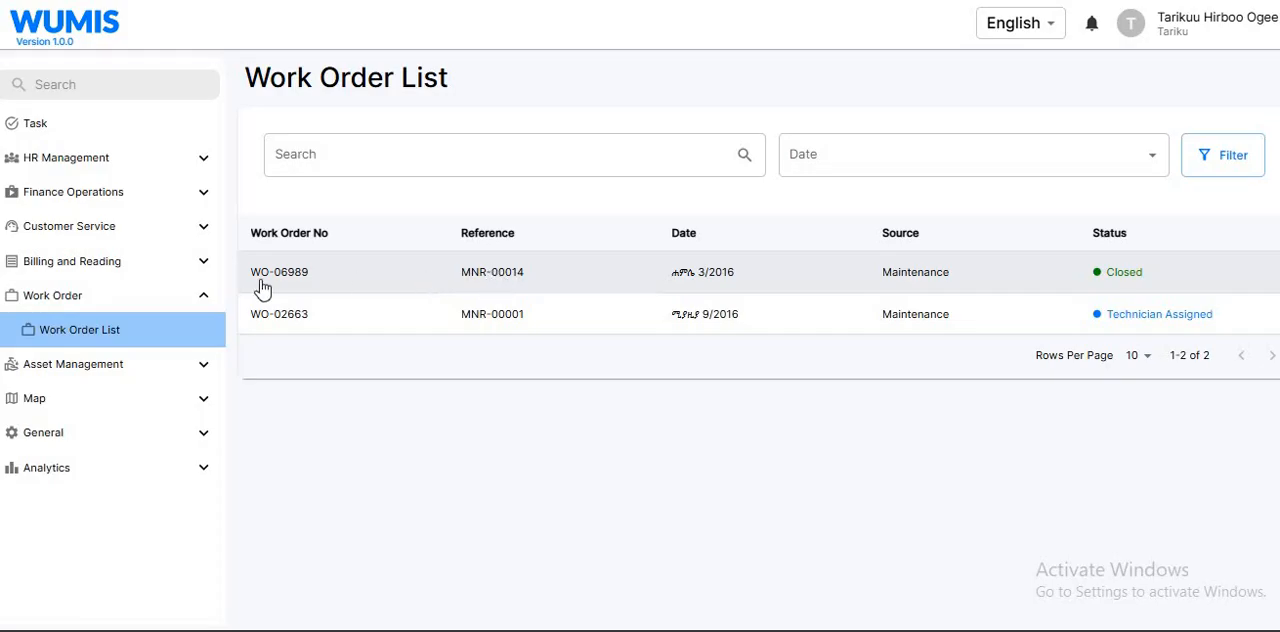
Open the maintenance request dated Jul 08/2024 from the Asset Management Maintenance/Installation Request List
click(127, 370)
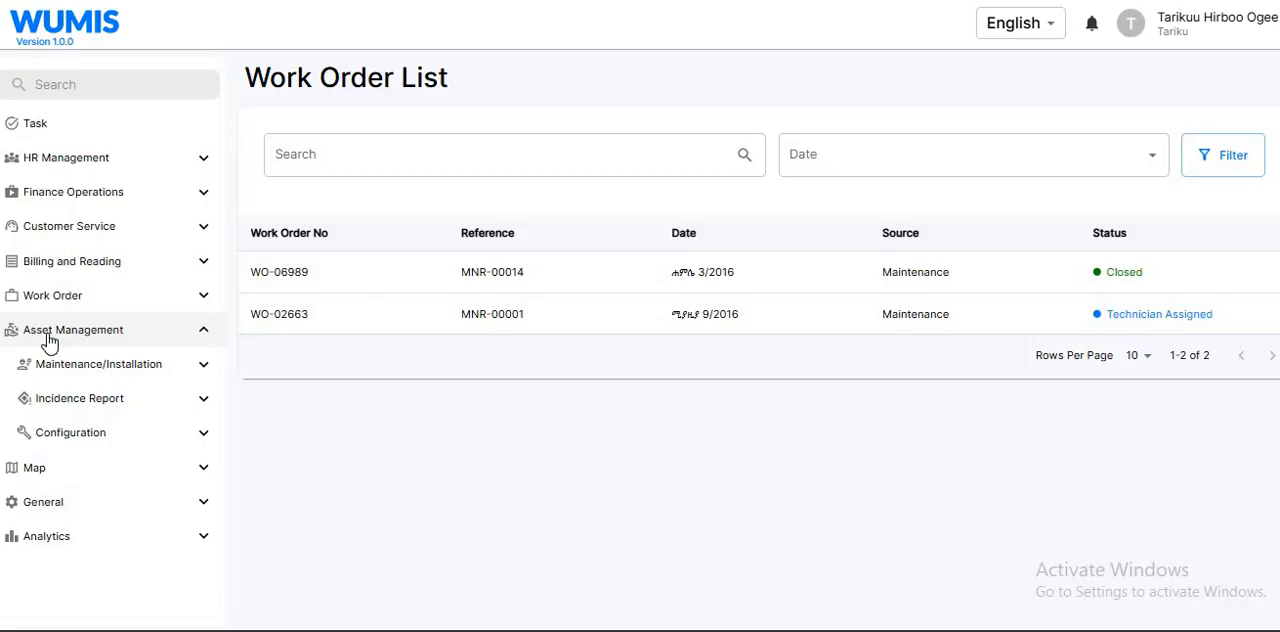
click(119, 373)
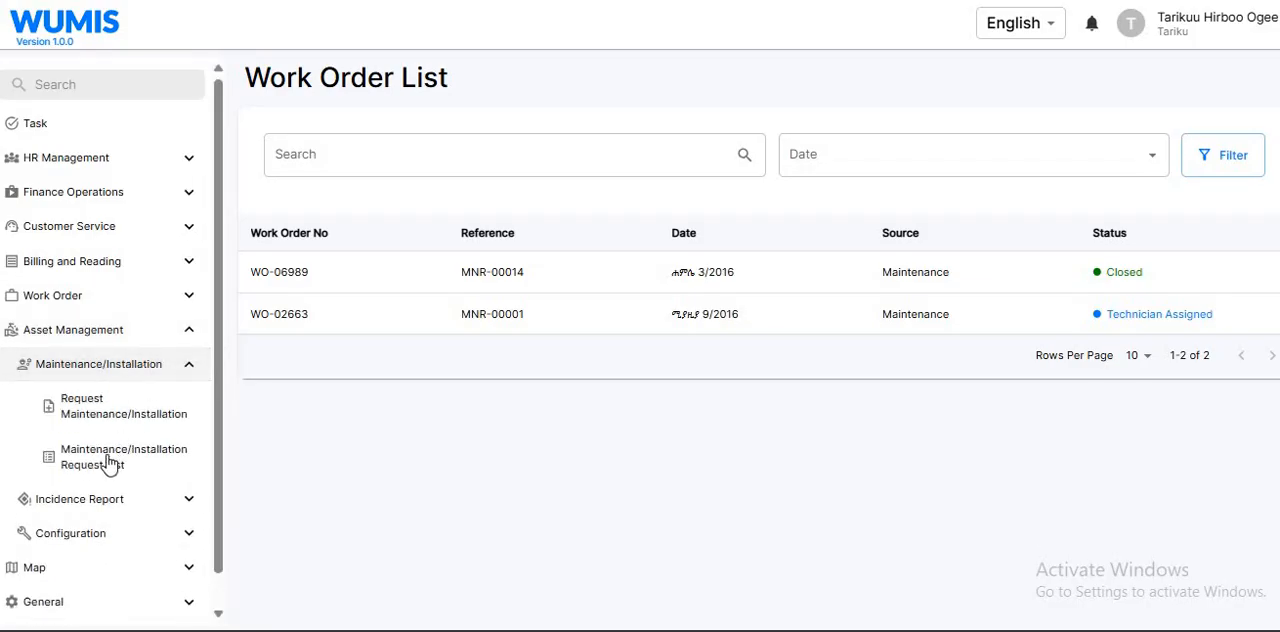
click(75, 460)
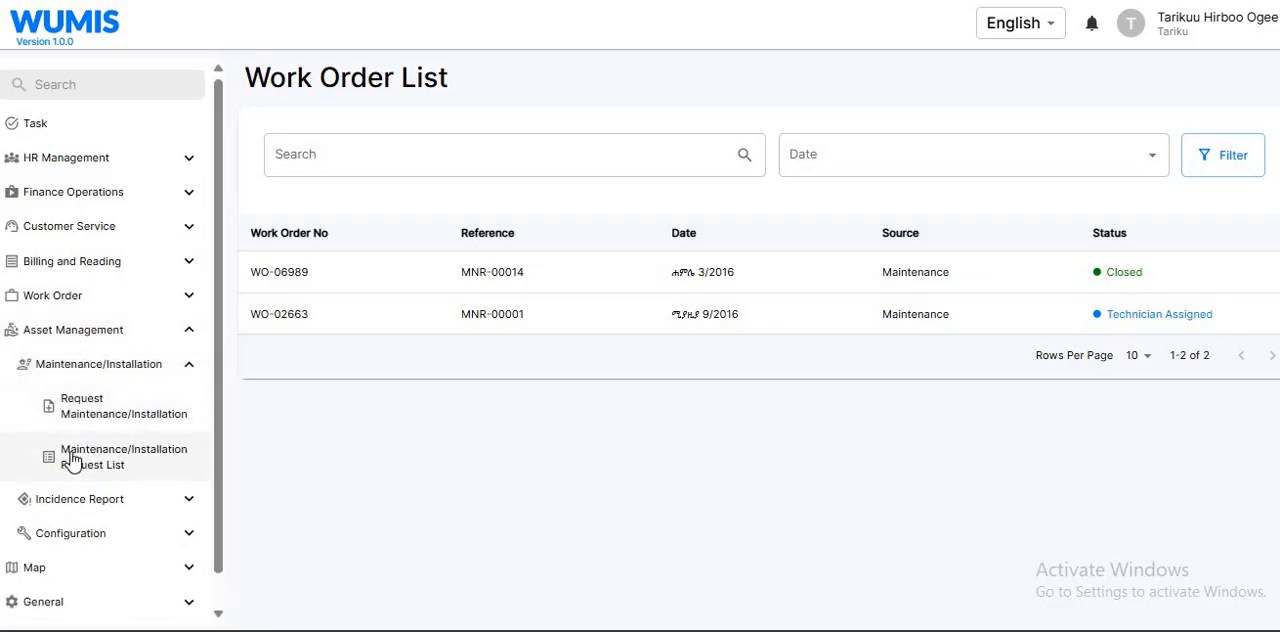
click(143, 468)
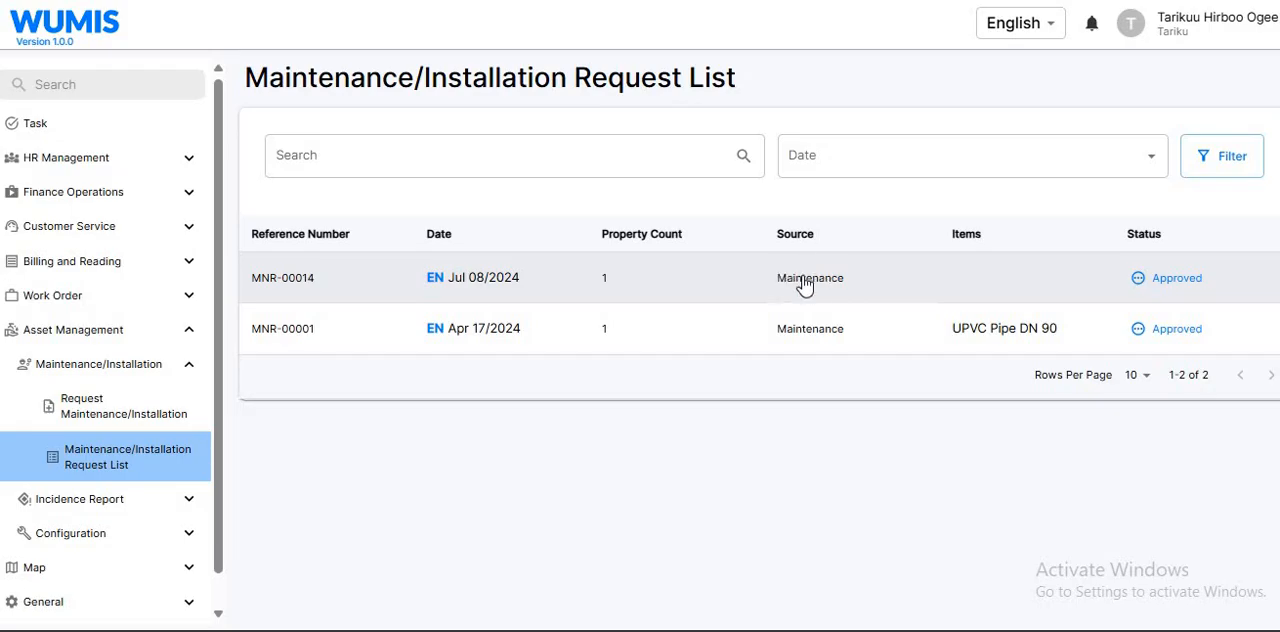
click(1160, 284)
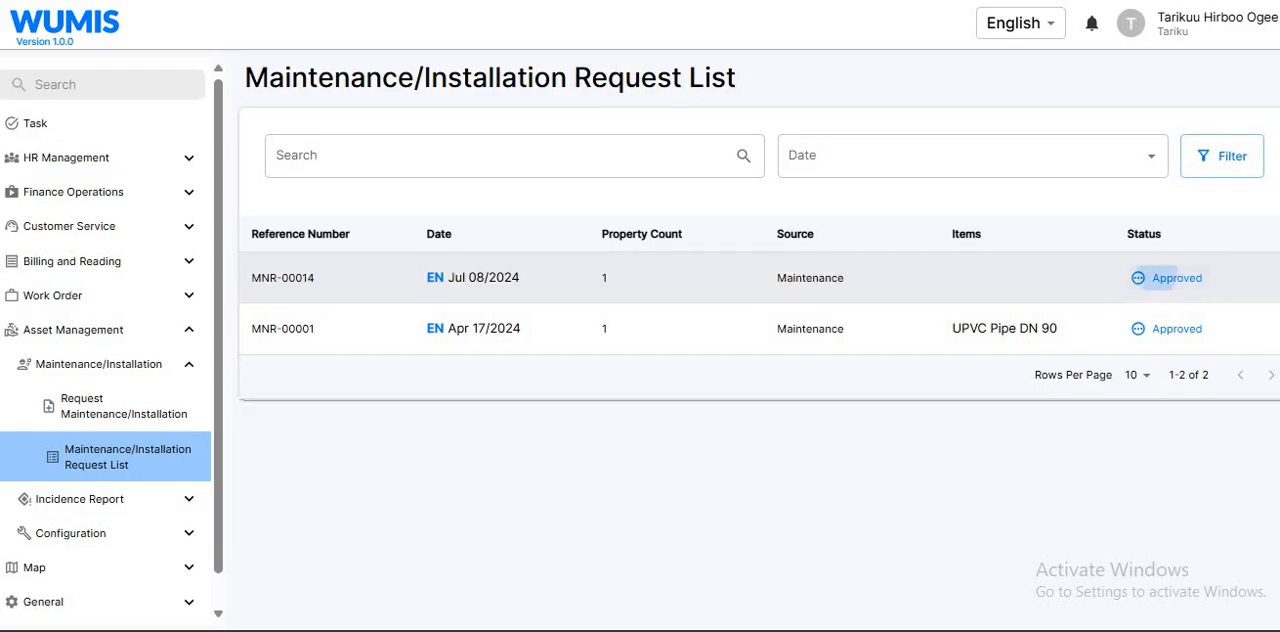
scroll(492, 472, down, 1)
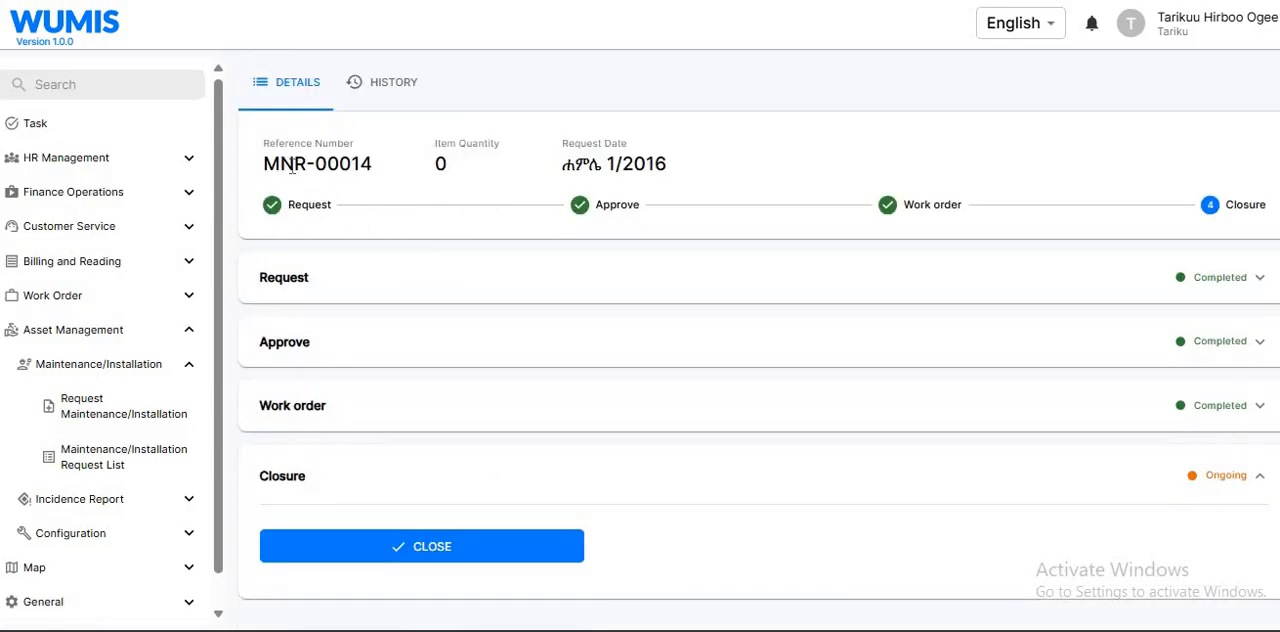
Check the details of the work order linked to the maintenance request
click(378, 416)
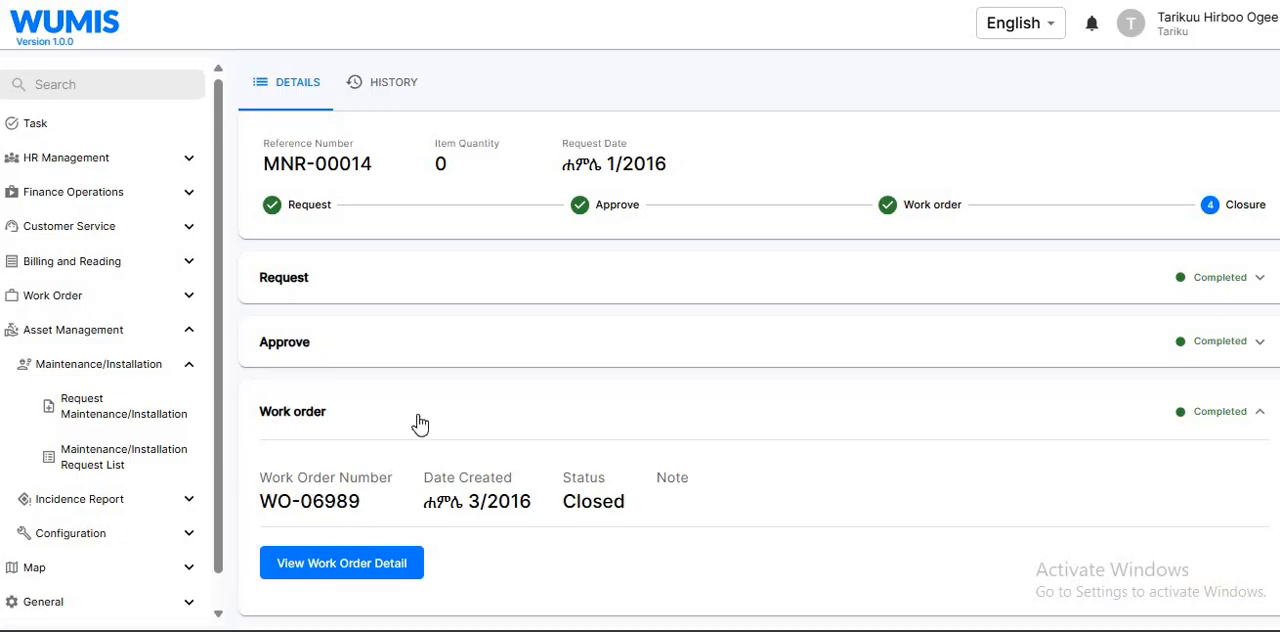
click(910, 200)
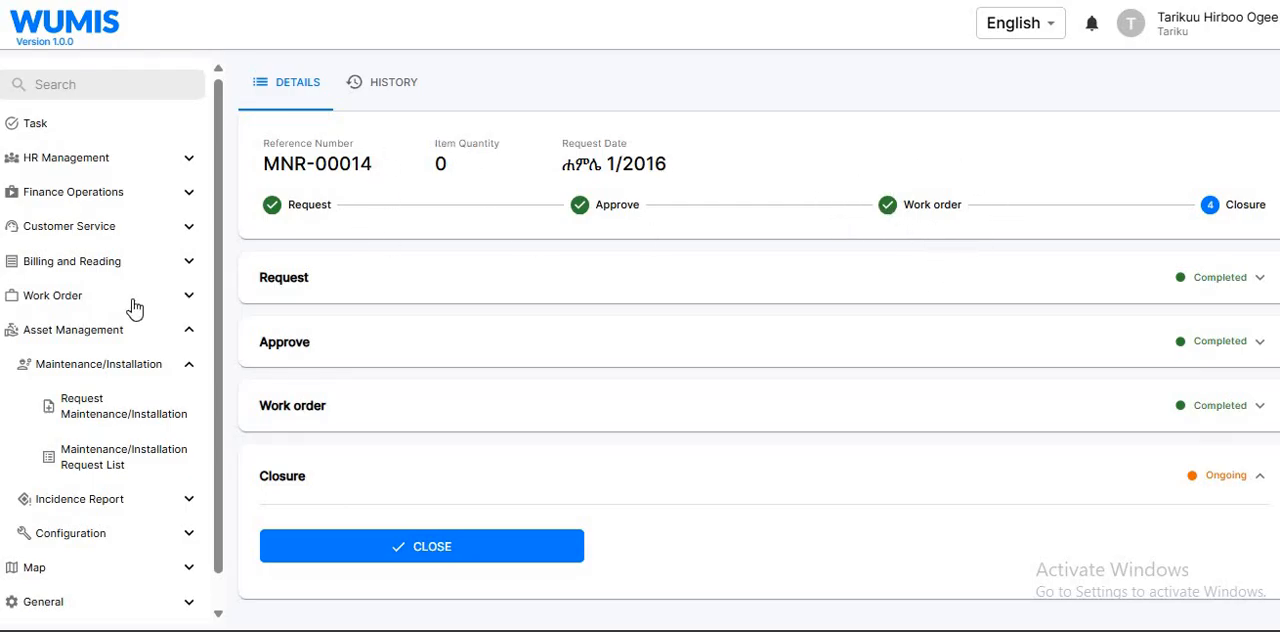
click(104, 341)
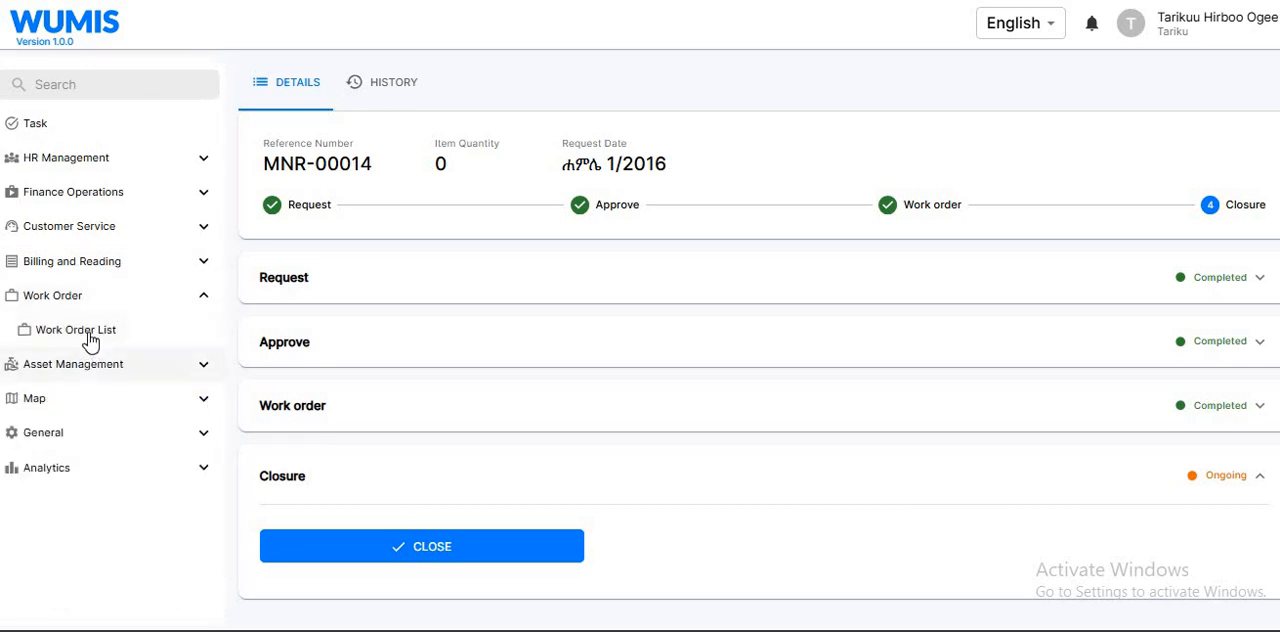
click(91, 337)
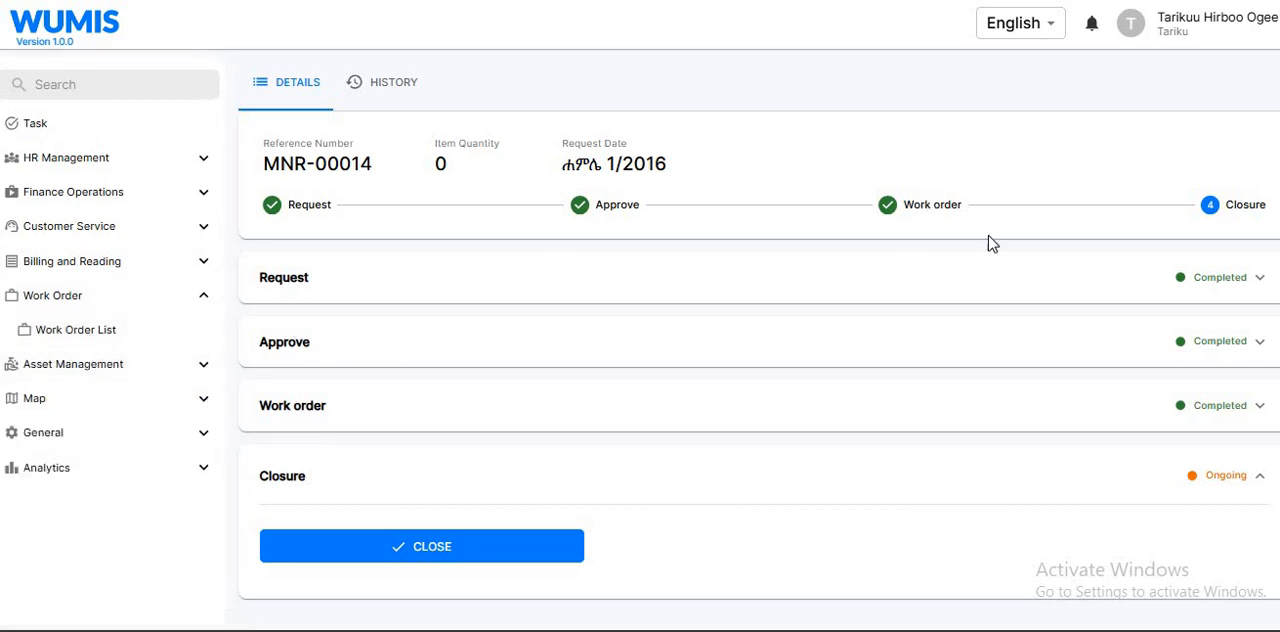
Review the maintenance request's Request, Approve and Work order stages one after another, collapsing each section after reading it
click(421, 286)
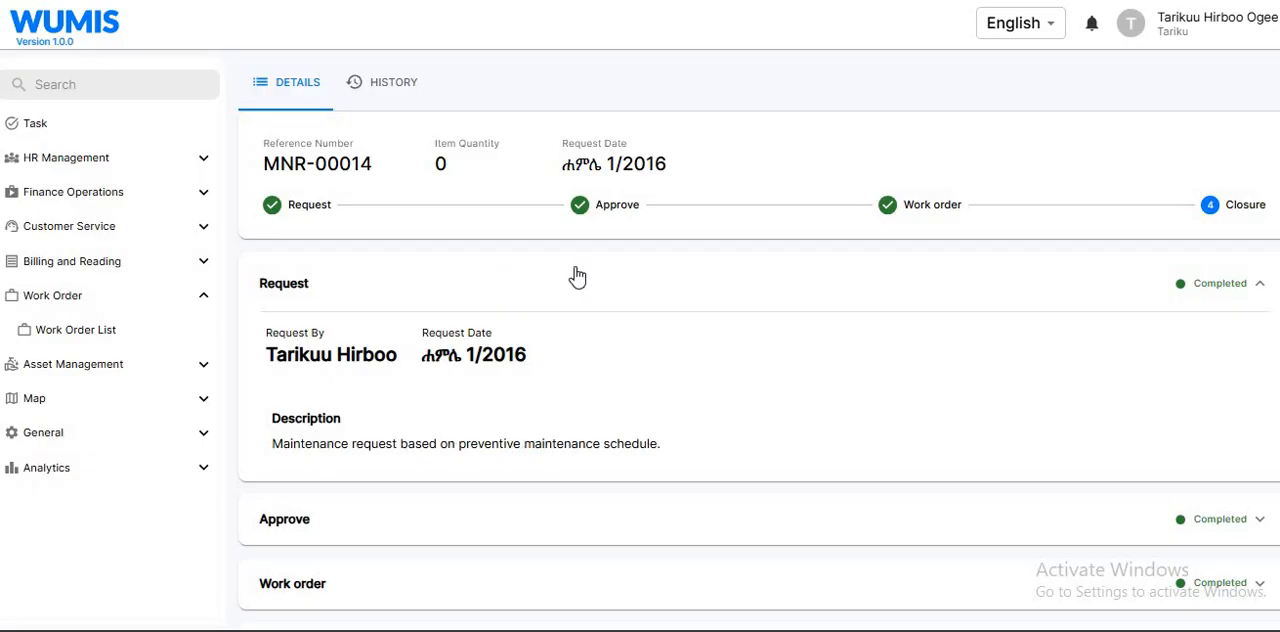
click(545, 305)
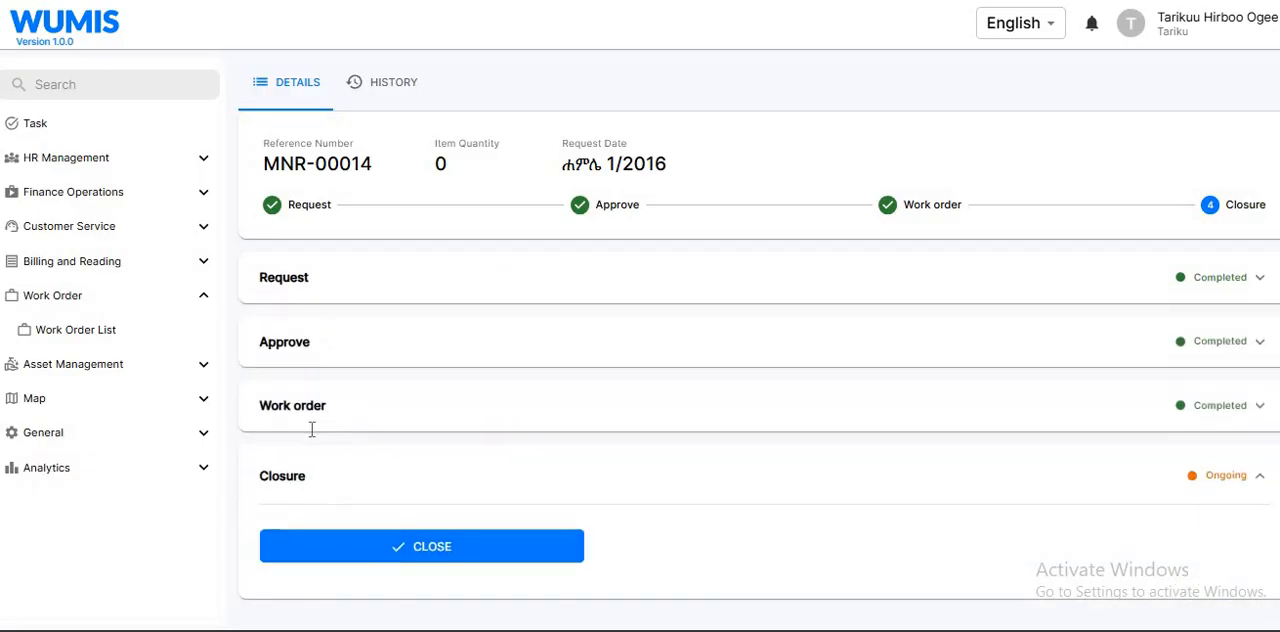
click(297, 350)
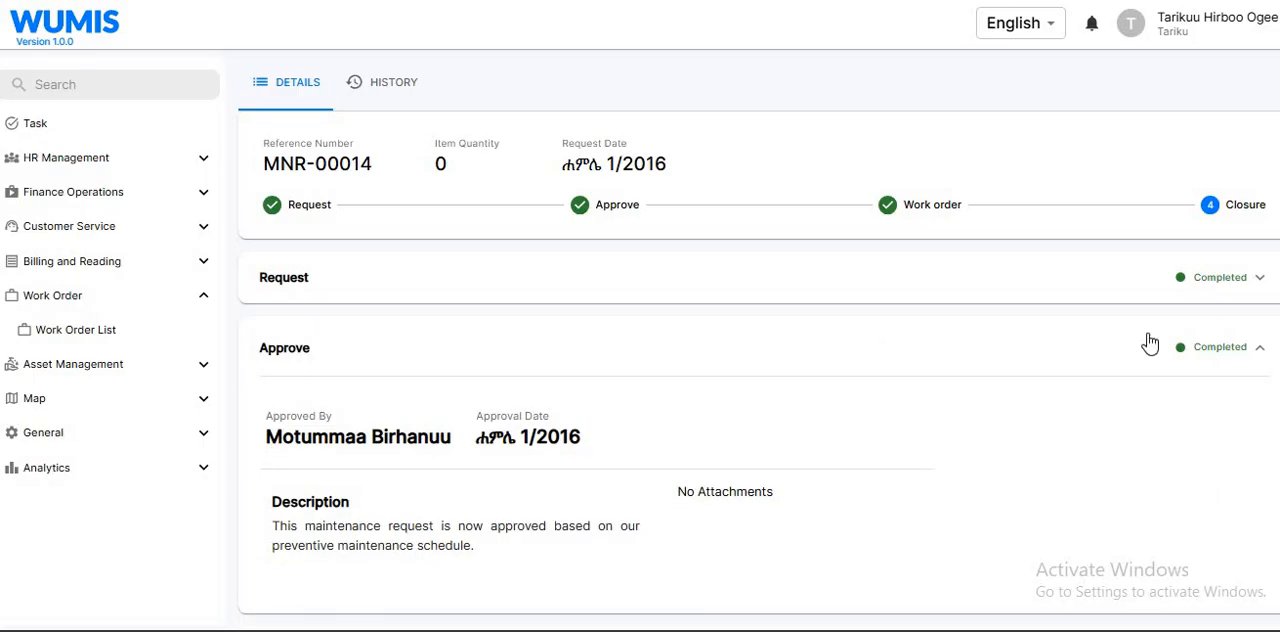
click(654, 341)
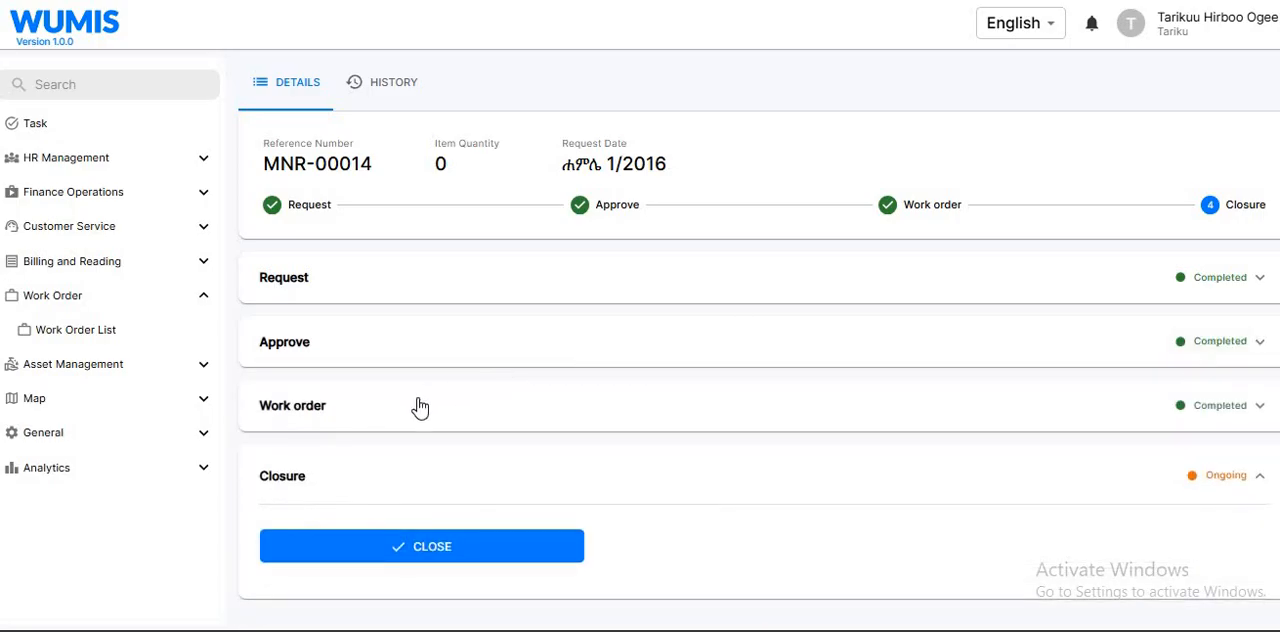
click(420, 407)
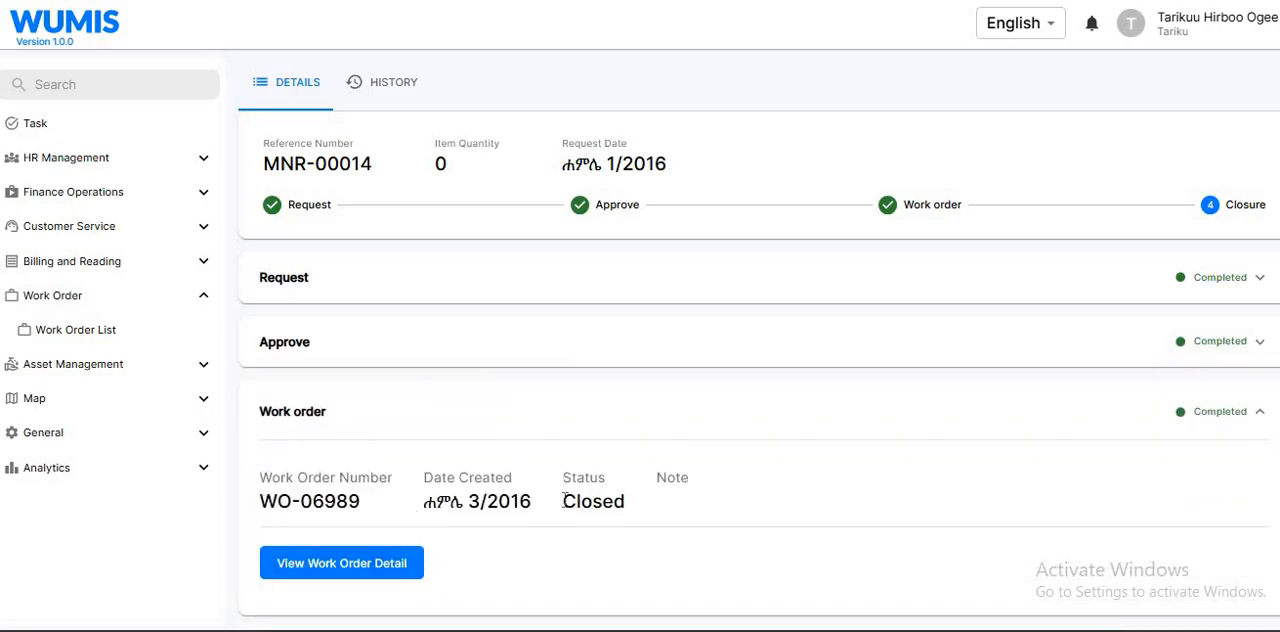
double_click(625, 505)
click(625, 505)
scroll(690, 273, down, 2)
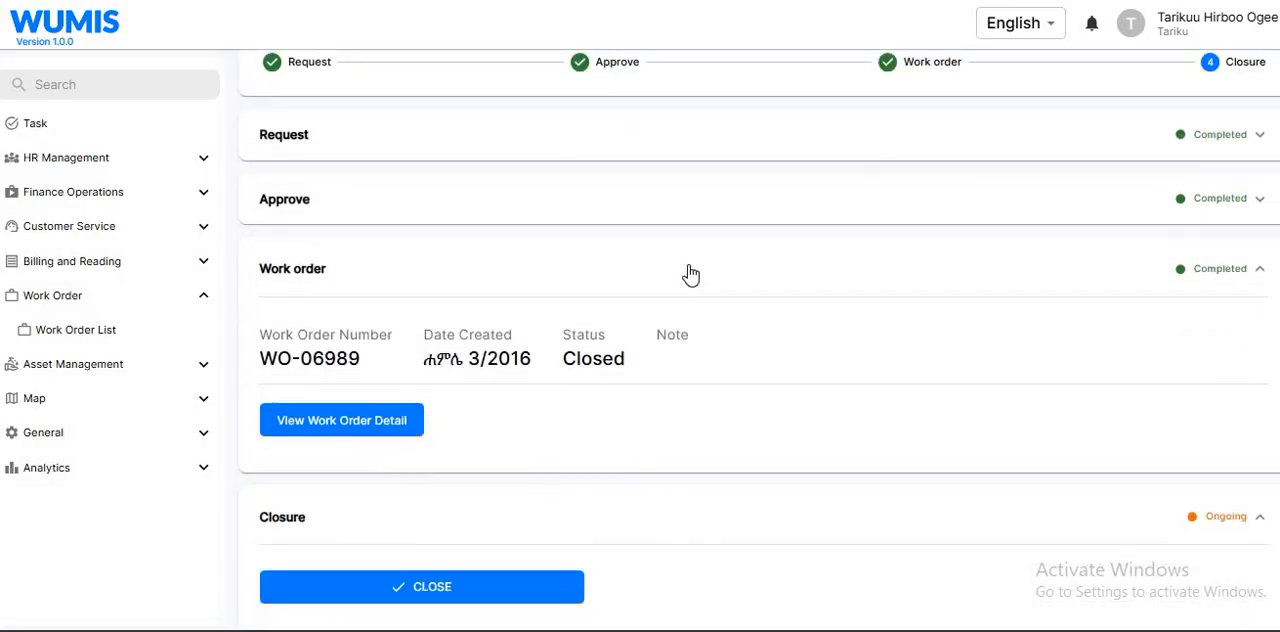
click(690, 273)
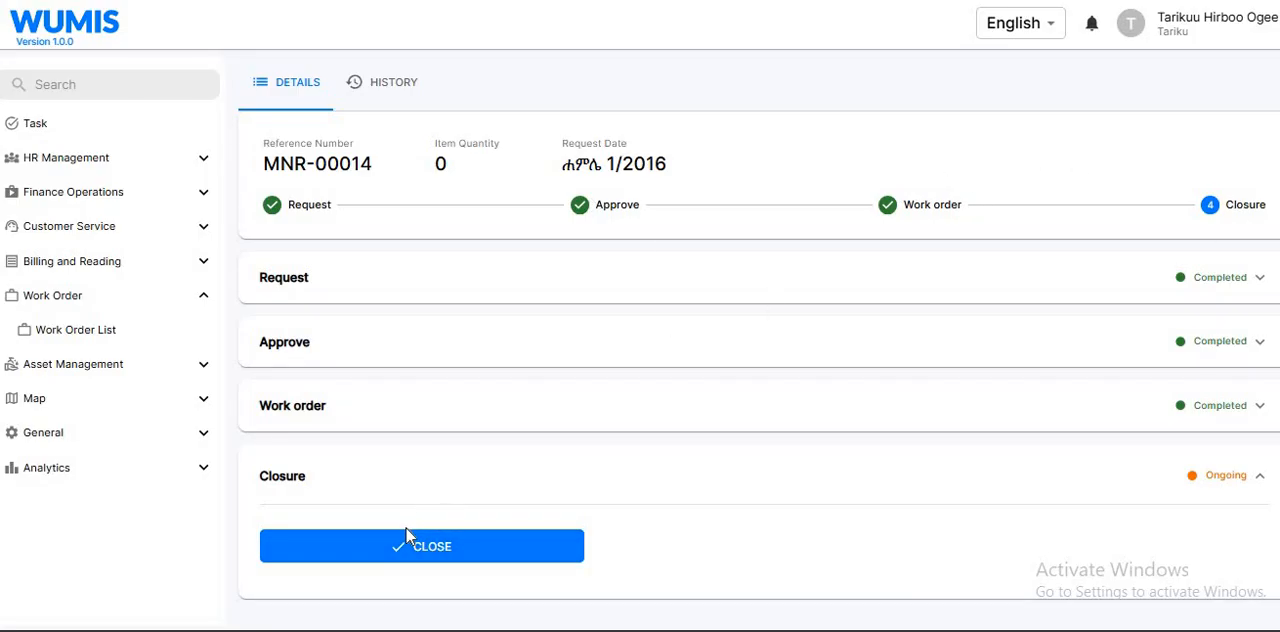
Try to close the request with the note "Since the work order is successfully completed, I'm going to close this maintenance request which was the initial request."
click(396, 556)
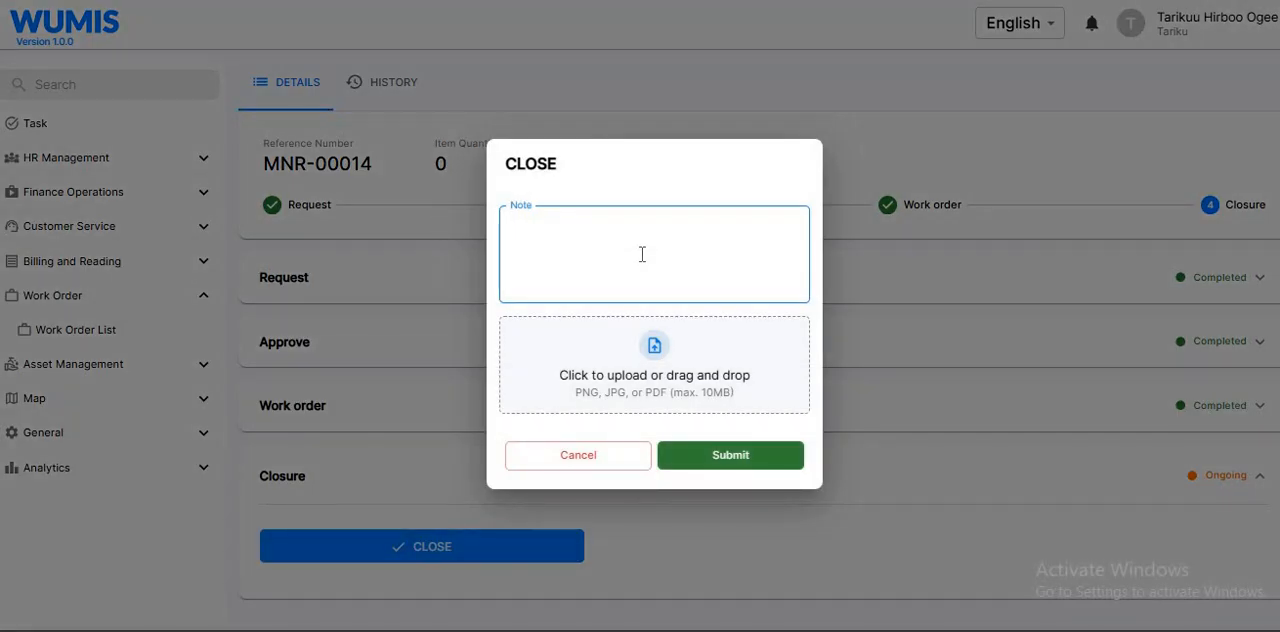
text(S)
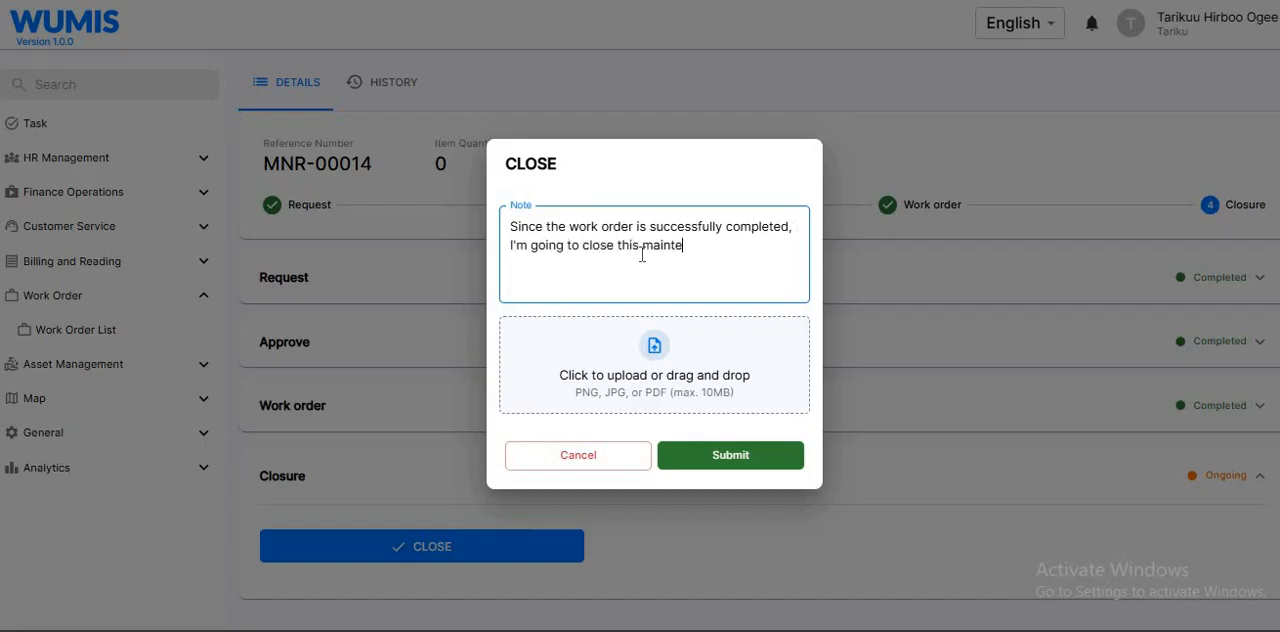
text(quest which was the initial request.)
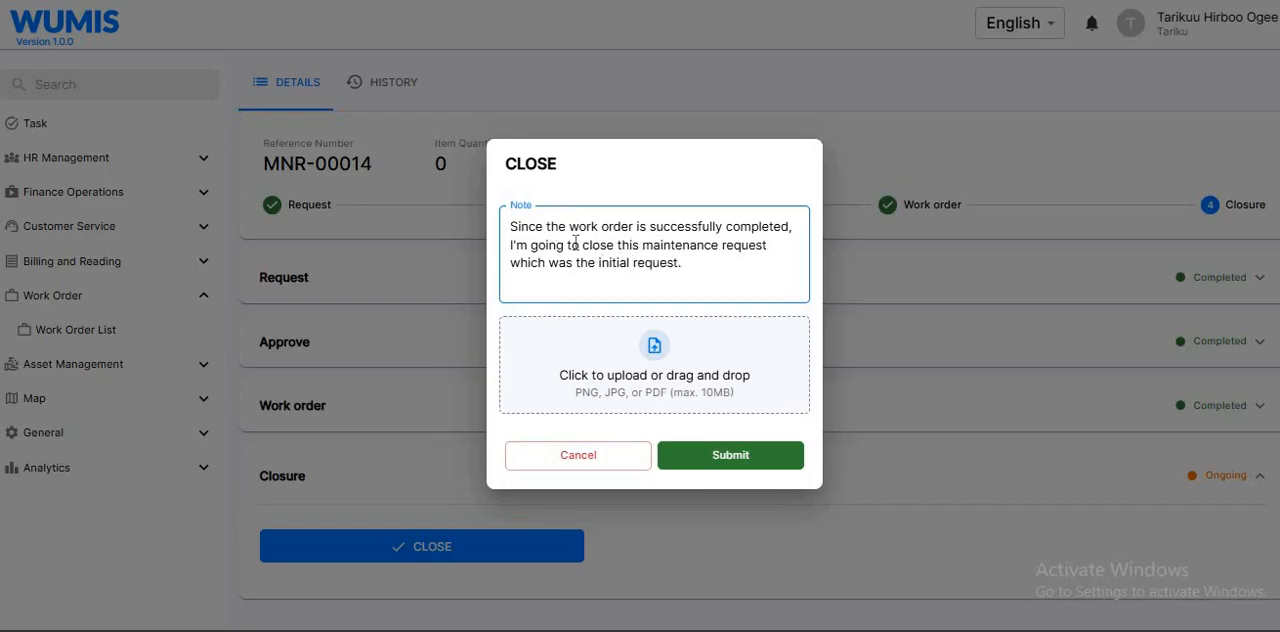
click(698, 397)
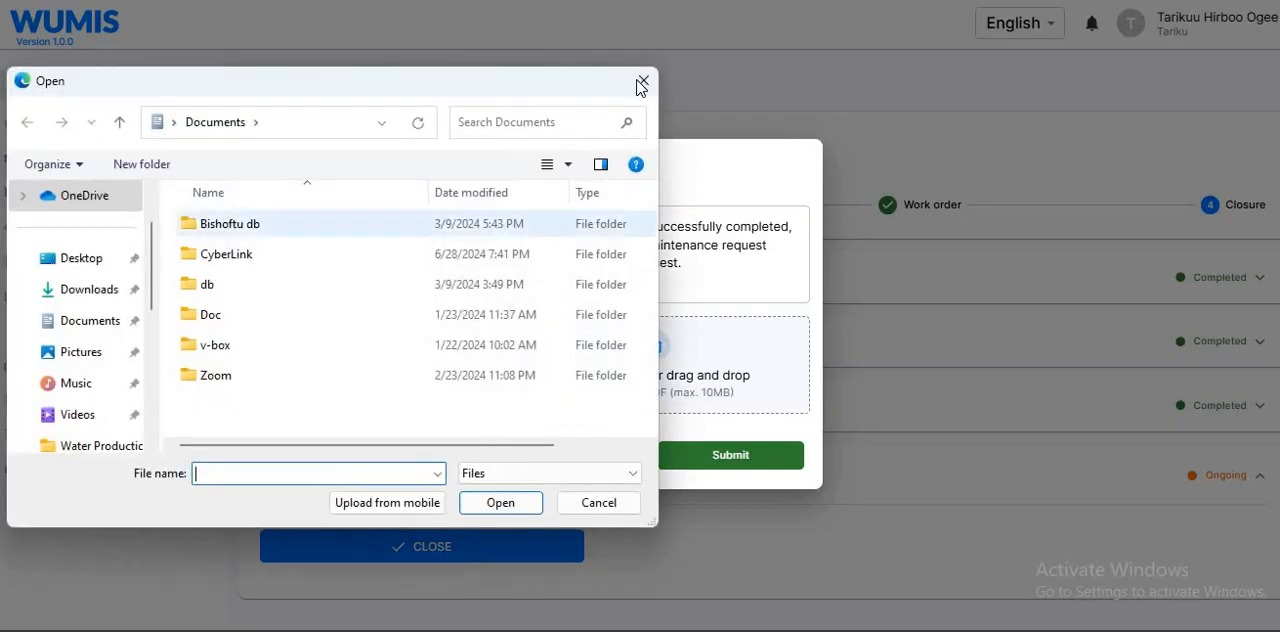
key(Escape)
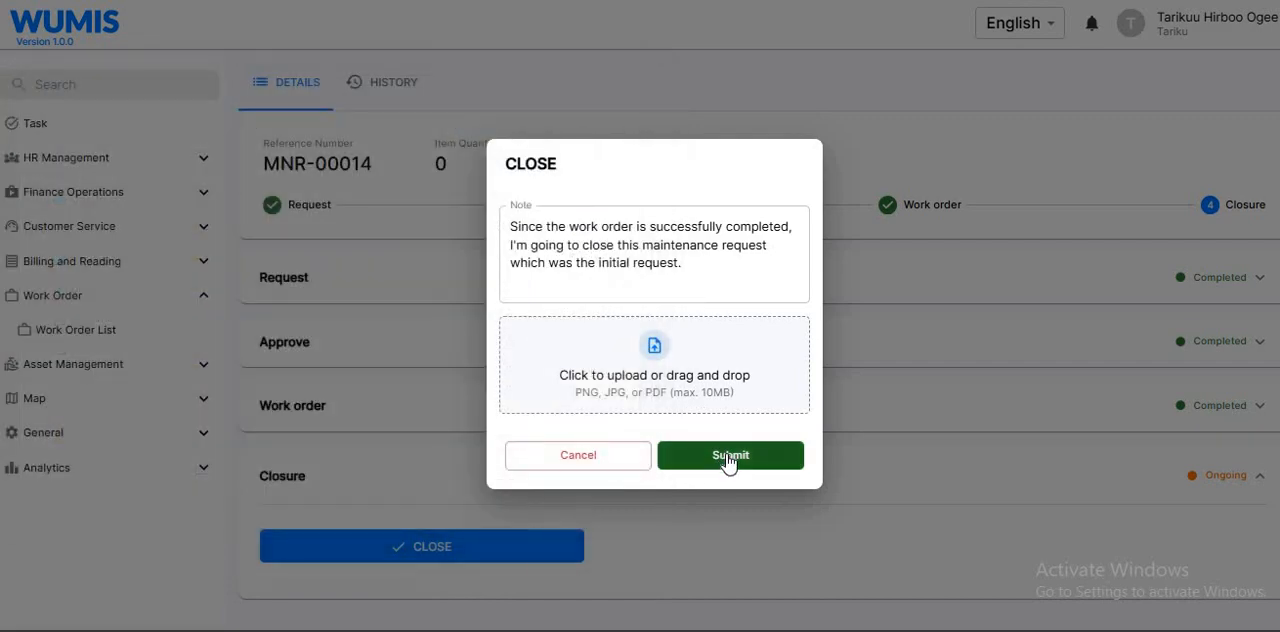
click(727, 457)
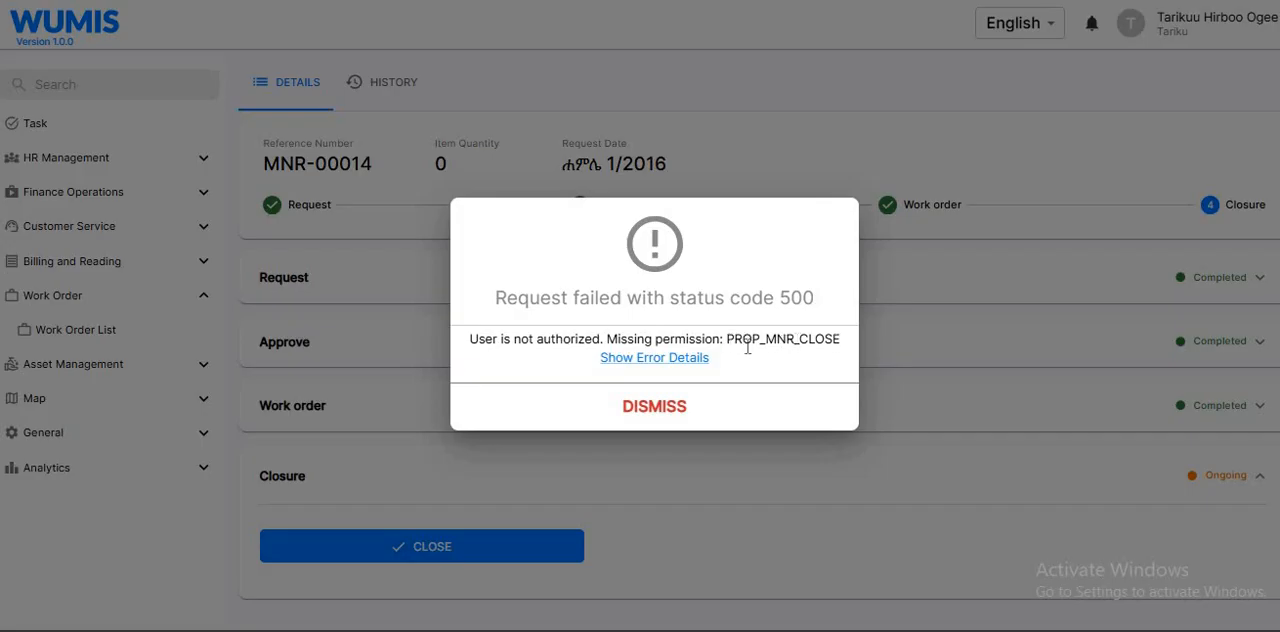
Examine which permission the error message names and dismiss the message
drag(839, 340, 734, 354)
drag(723, 339, 845, 344)
click(845, 344)
click(651, 411)
Reopen the closure form, select its entire note text and leave the form without submitting
click(474, 548)
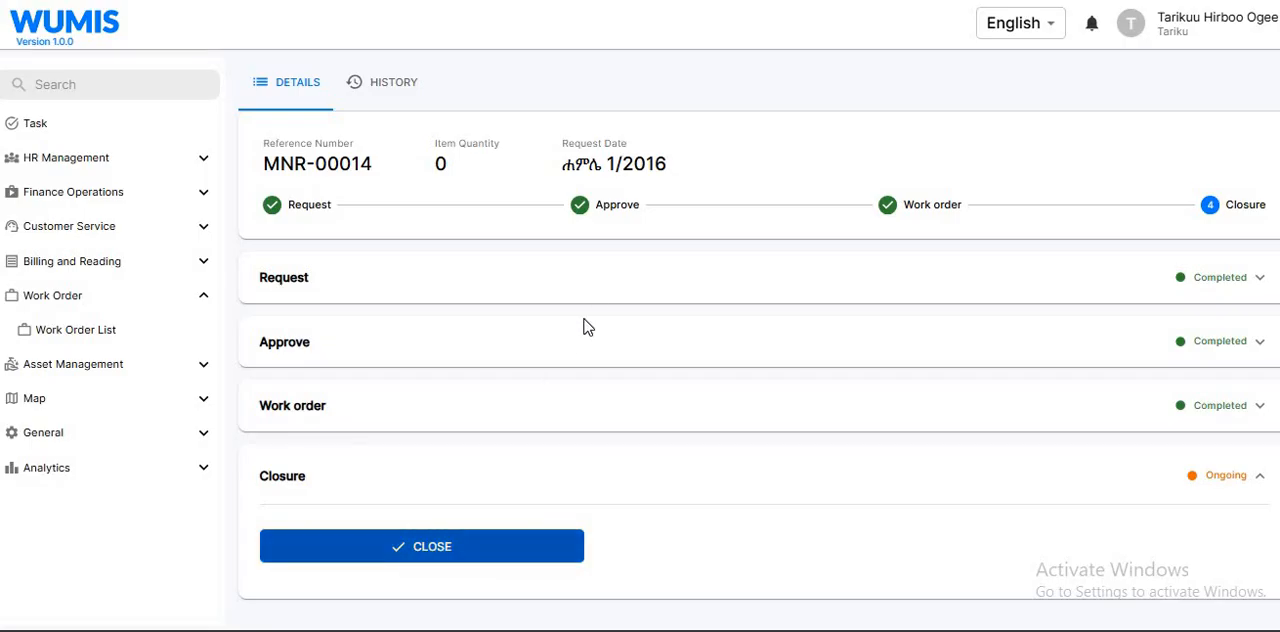
key(ctrl+a)
key(ctrl+c)
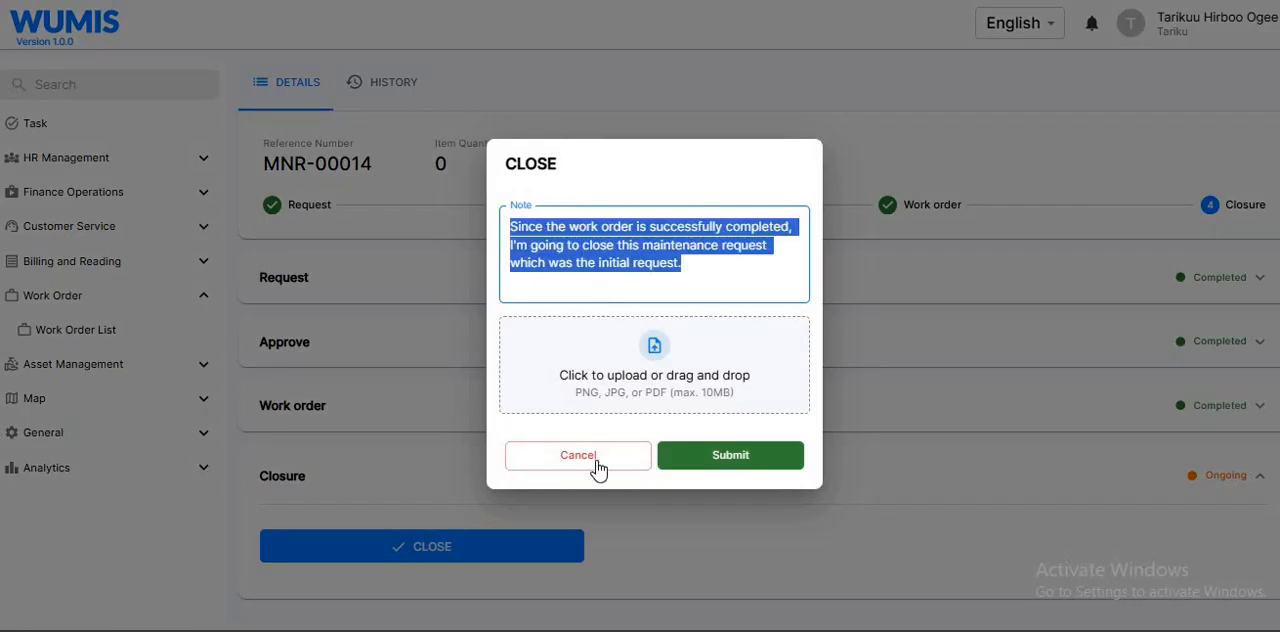
click(596, 458)
Log out and sign in with the saved username and password of the account that approved the request
click(1215, 43)
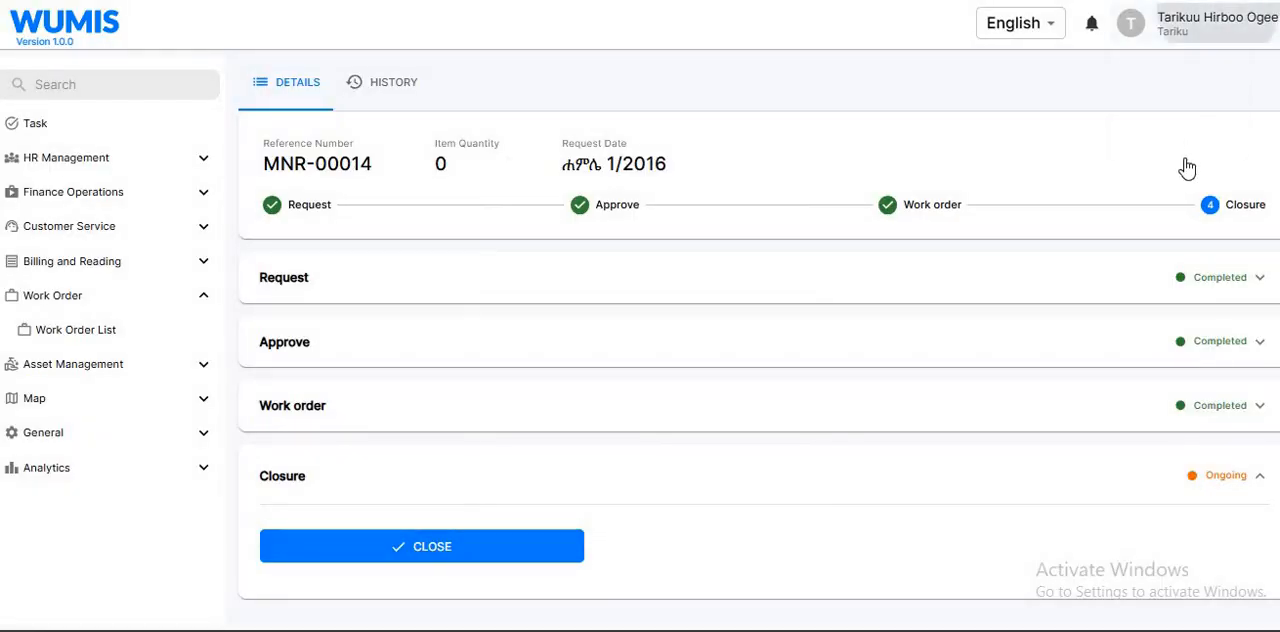
click(1186, 167)
text(motu)
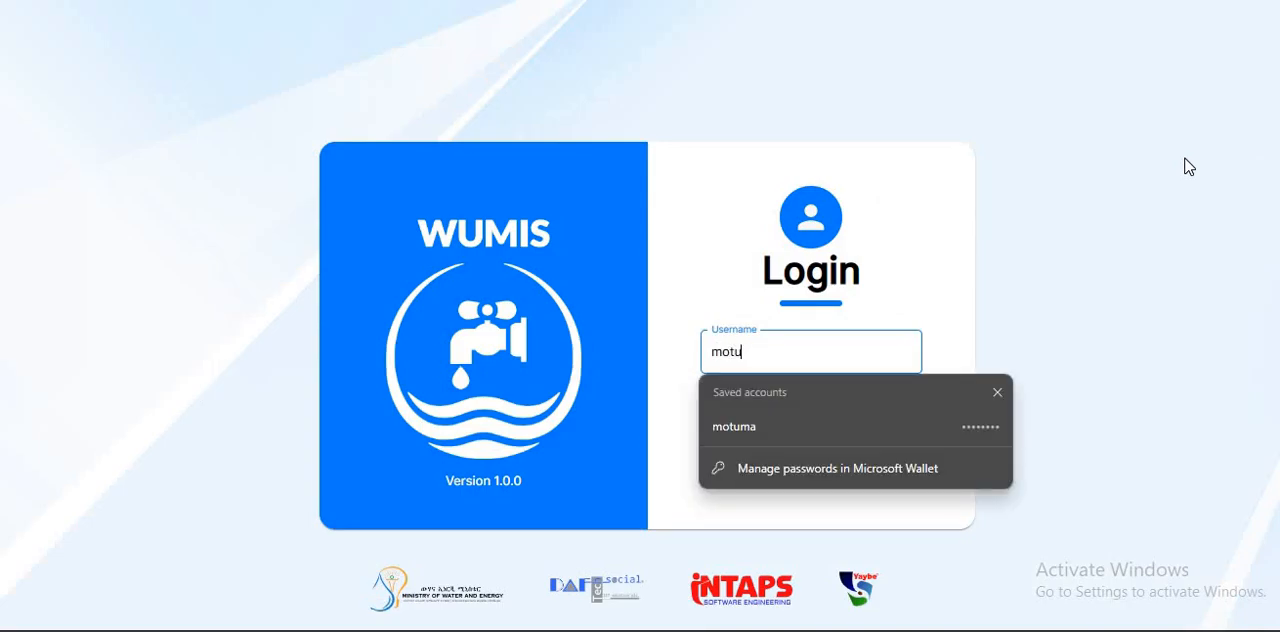
key(Down)
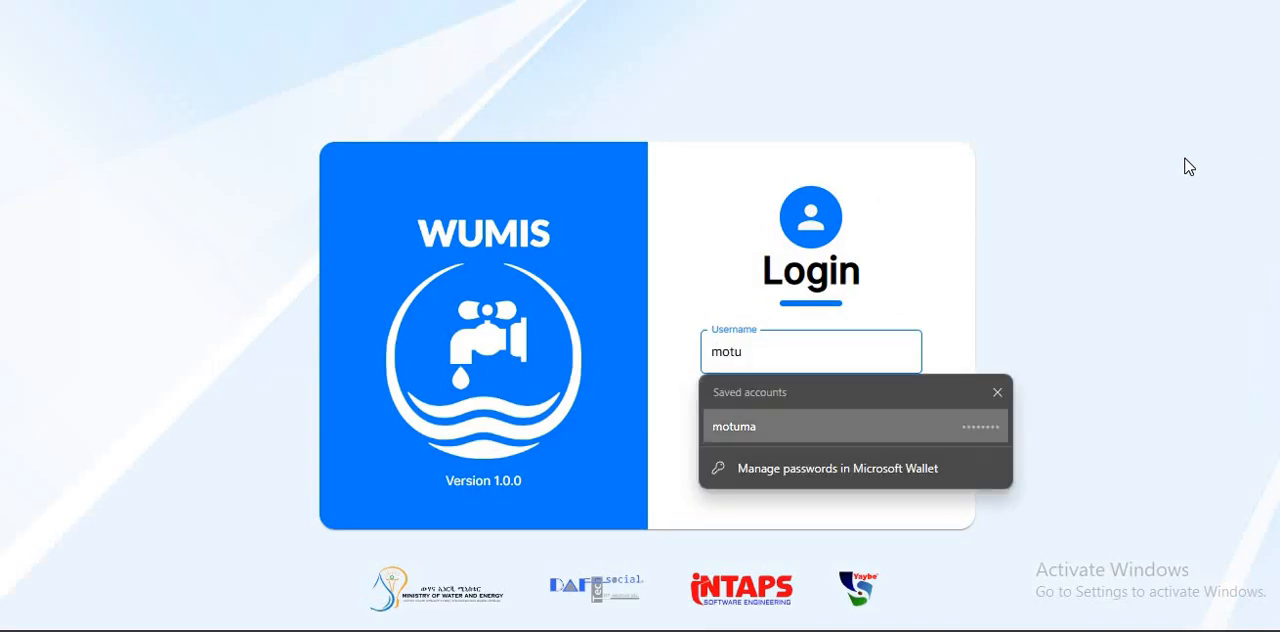
key(Return)
key(Return)
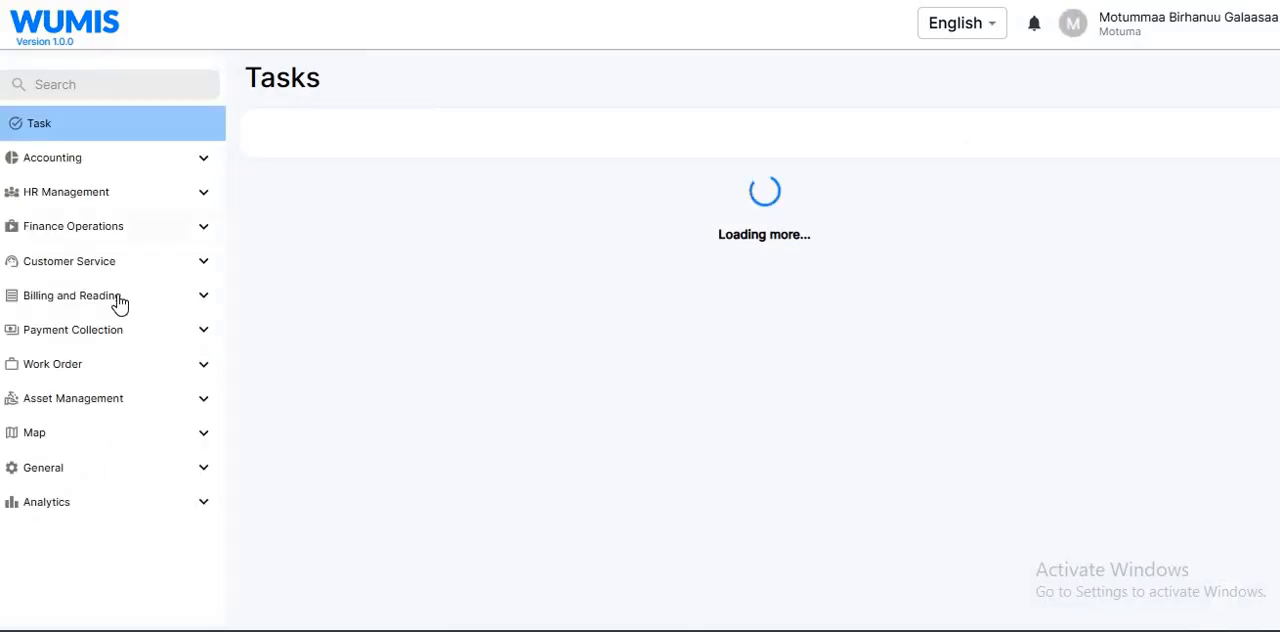
Open maintenance request MNR-00014 from the Maintenance/Installation Request List and view its history
click(88, 400)
click(100, 432)
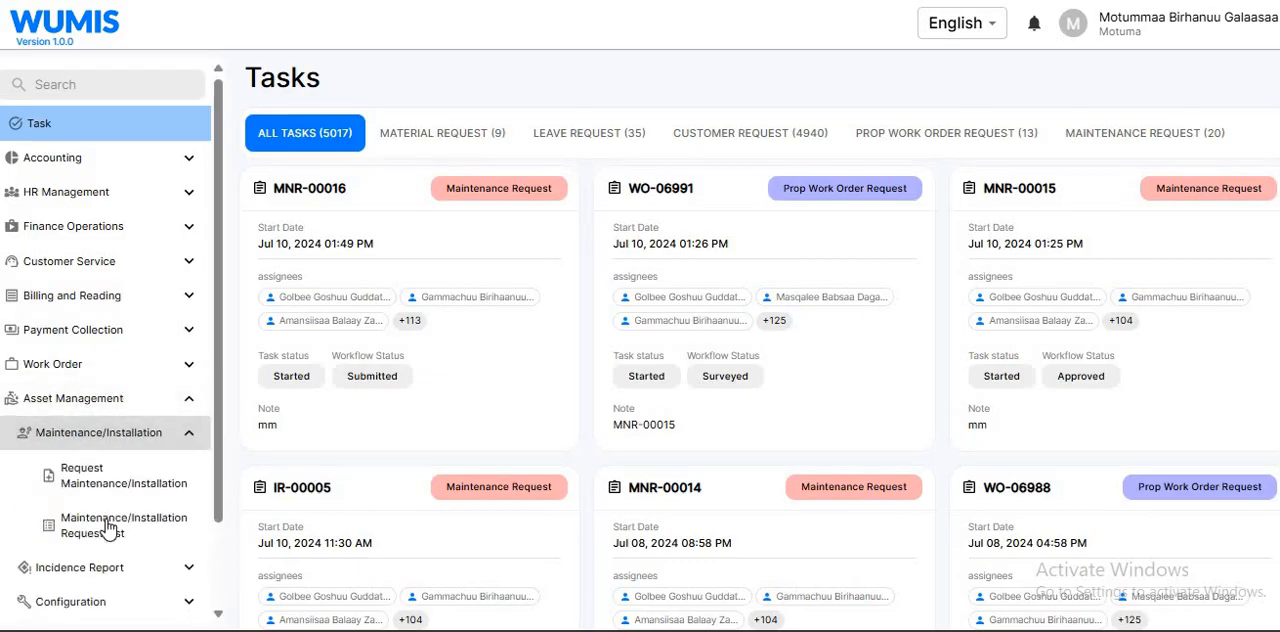
click(106, 525)
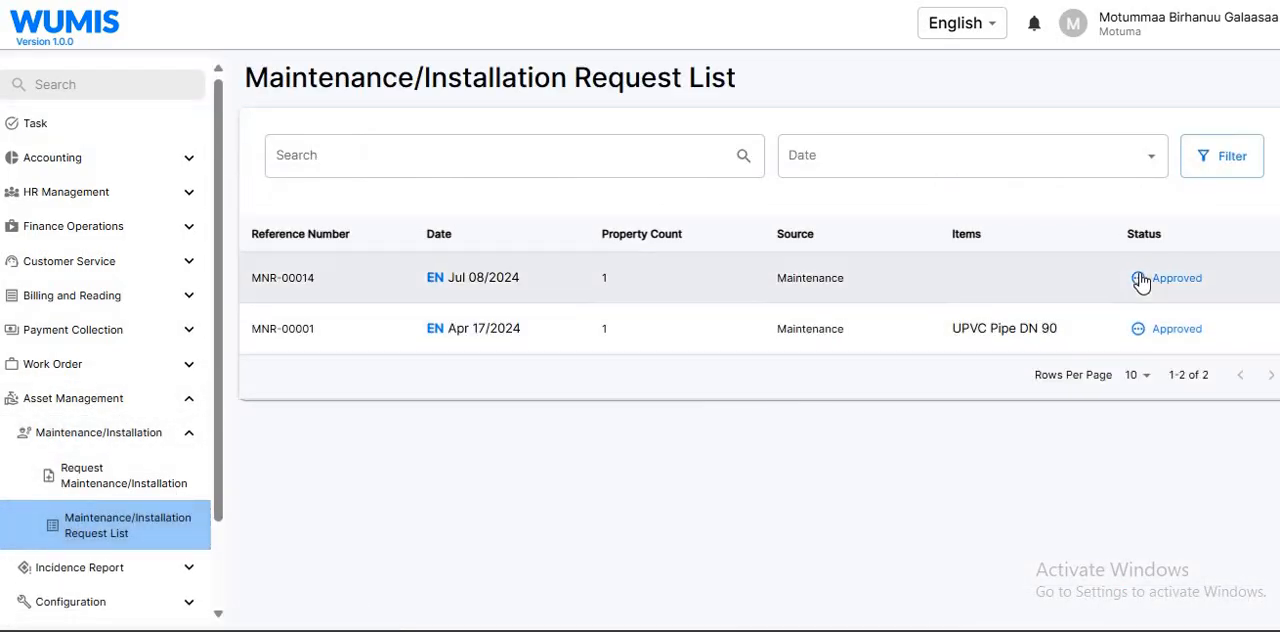
click(1140, 277)
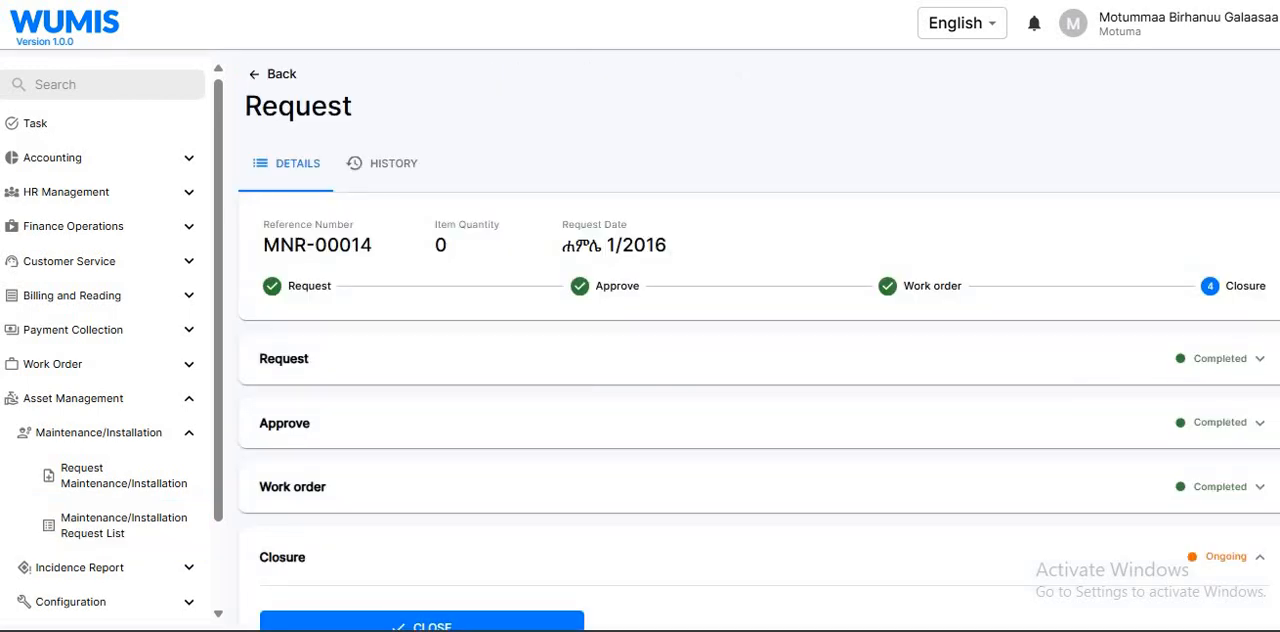
scroll(640, 340, down, 1)
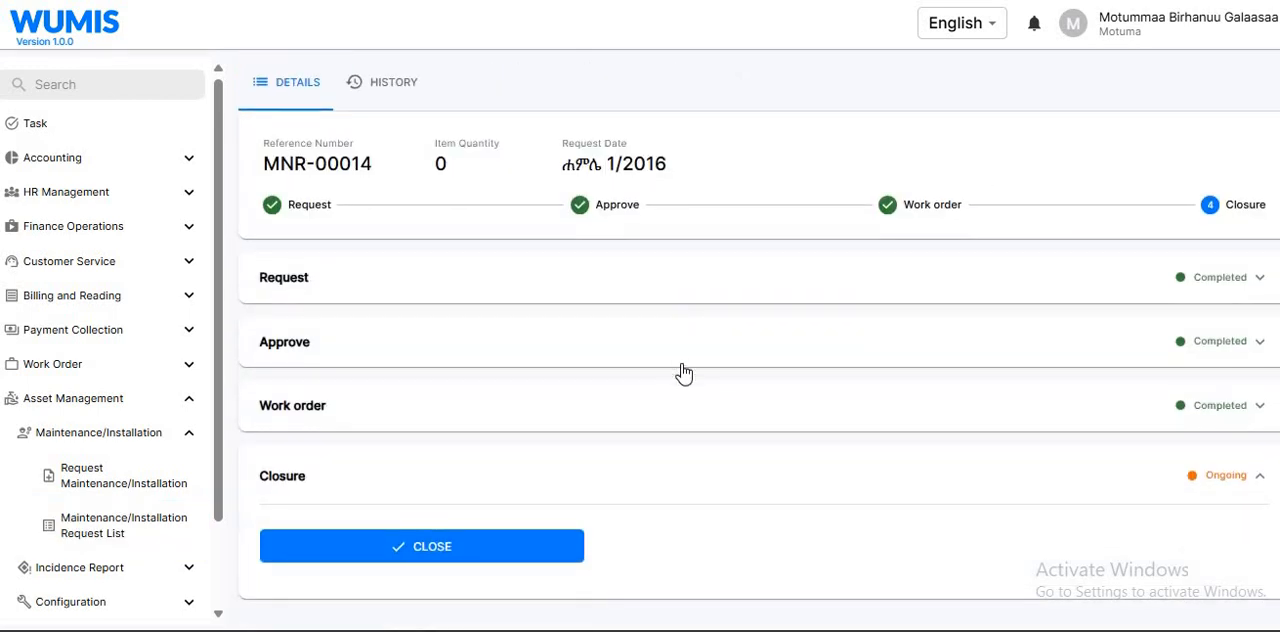
click(394, 84)
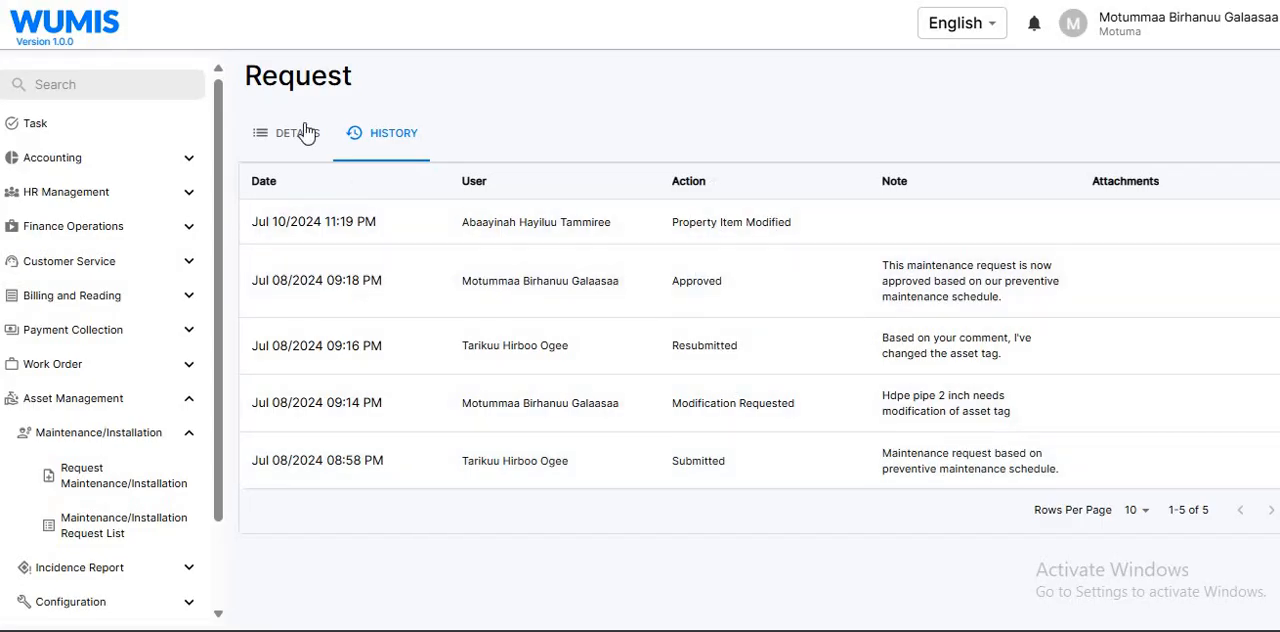
Close the request with the note "Since the work order is successfully completed, I'm going to close this maintenance request which was the initial request."
click(305, 132)
click(390, 600)
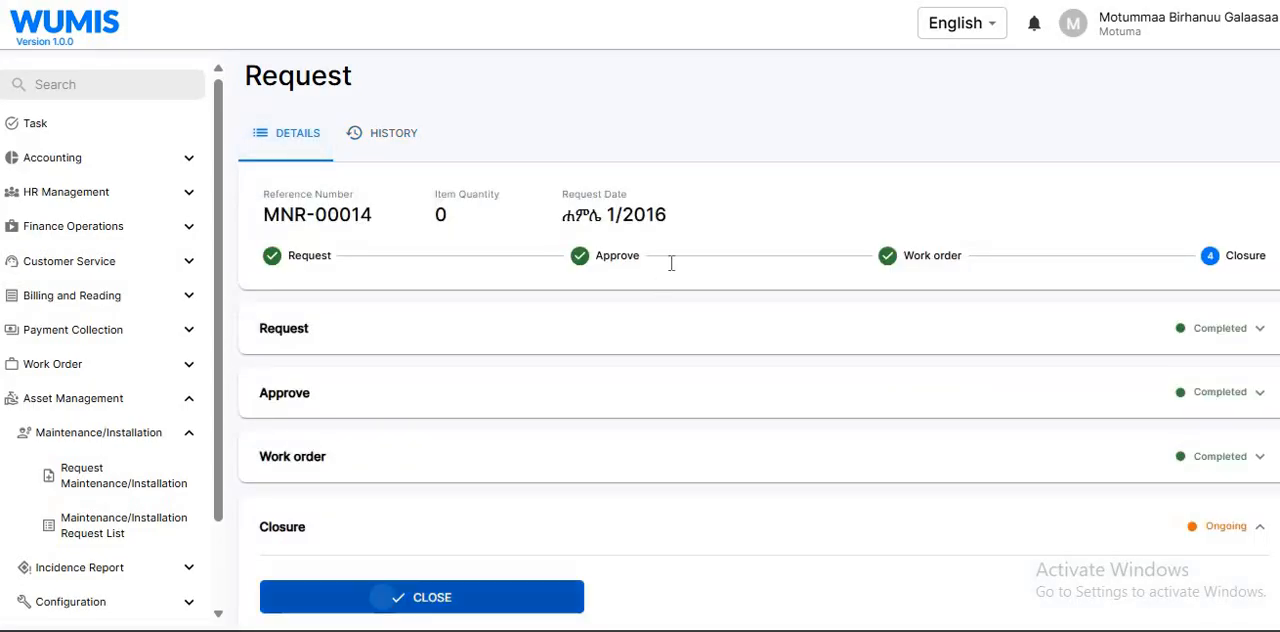
key(ctrl+v)
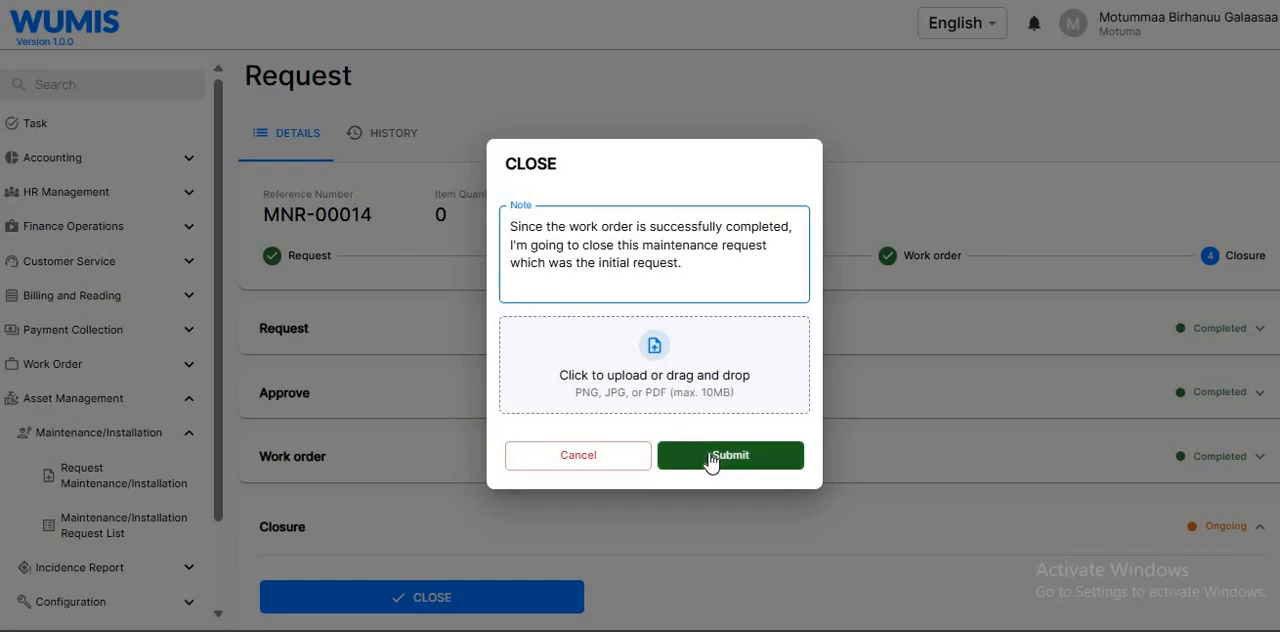
click(712, 458)
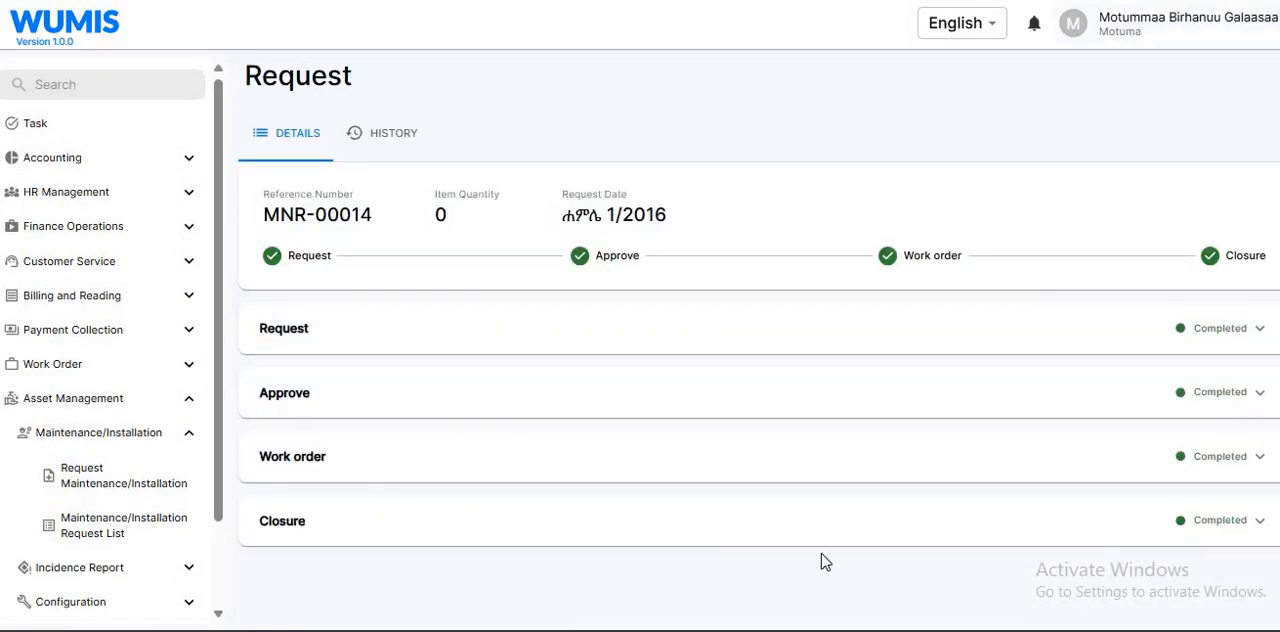
Expand the request's Closure stage and examine who closed it, the closure date and the description
click(966, 512)
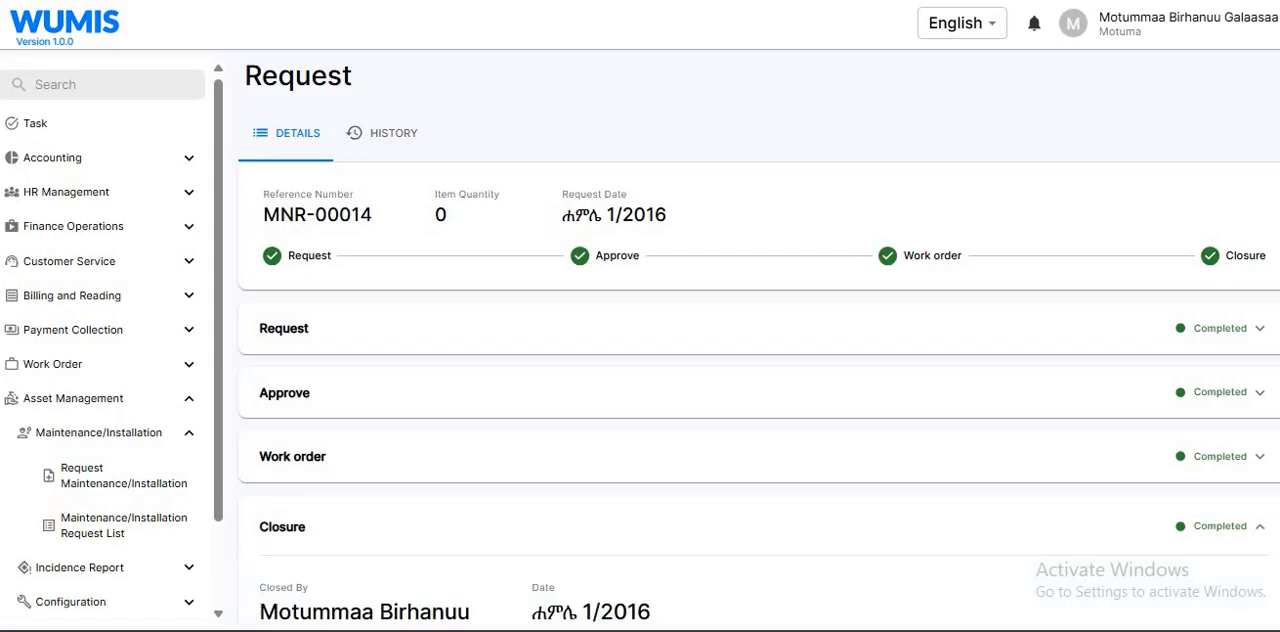
scroll(362, 312, down, 2)
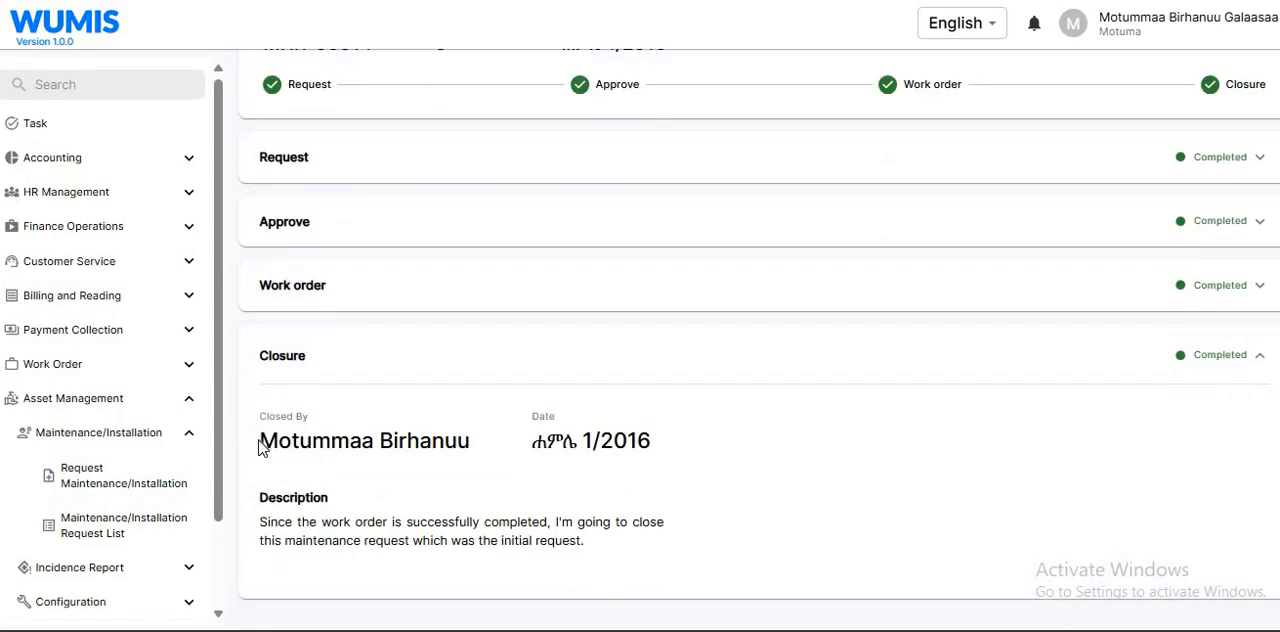
drag(260, 441, 686, 443)
click(528, 447)
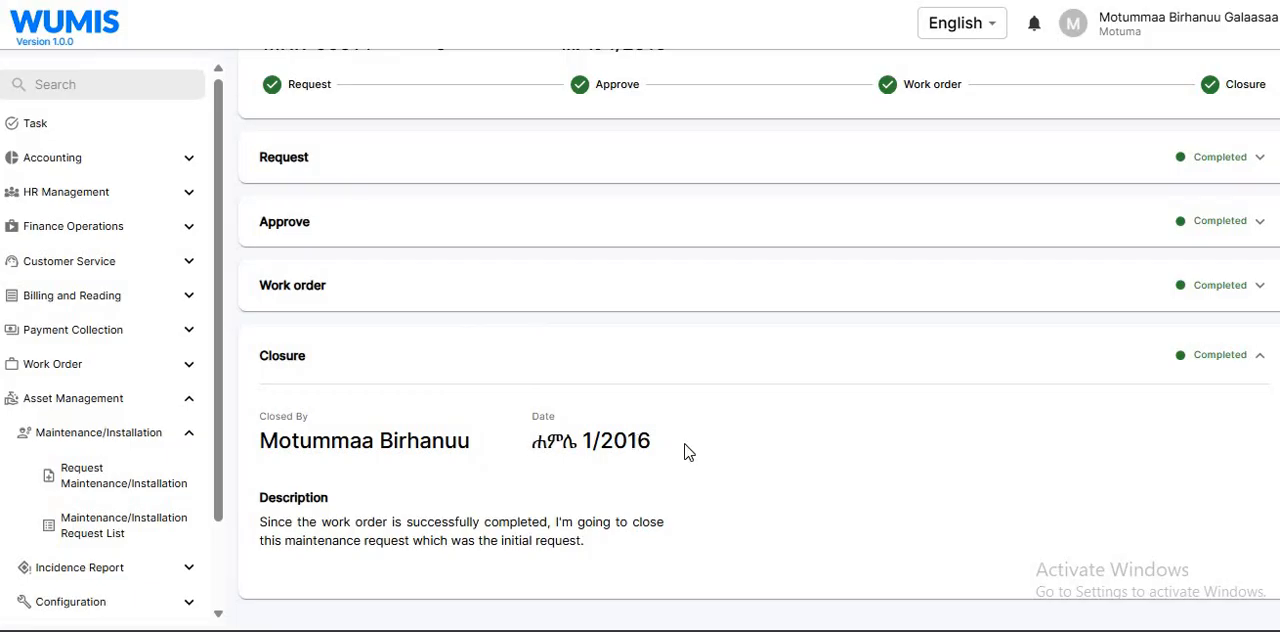
click(638, 391)
drag(262, 519, 610, 557)
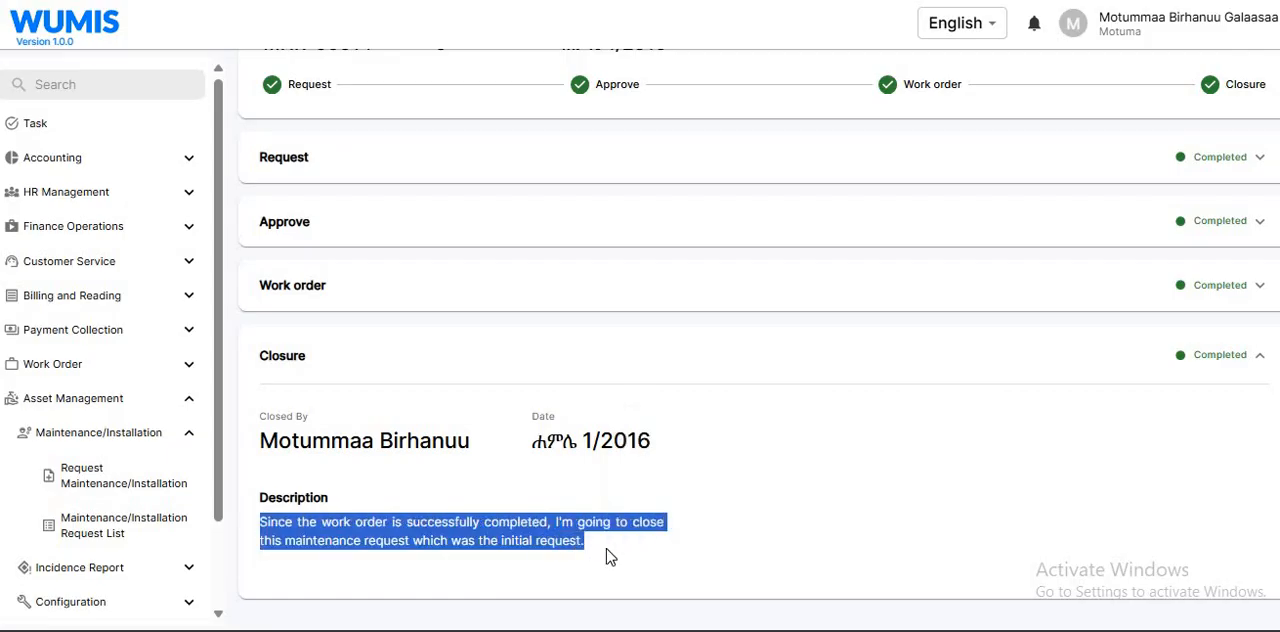
click(609, 556)
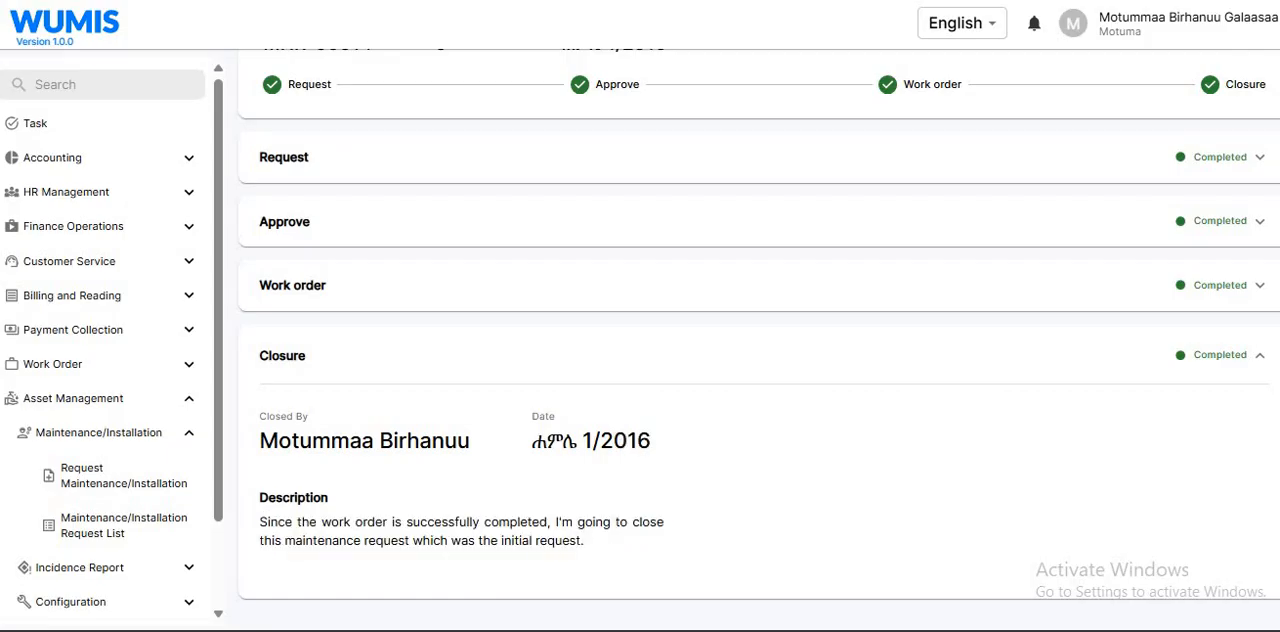
scroll(759, 340, up, 3)
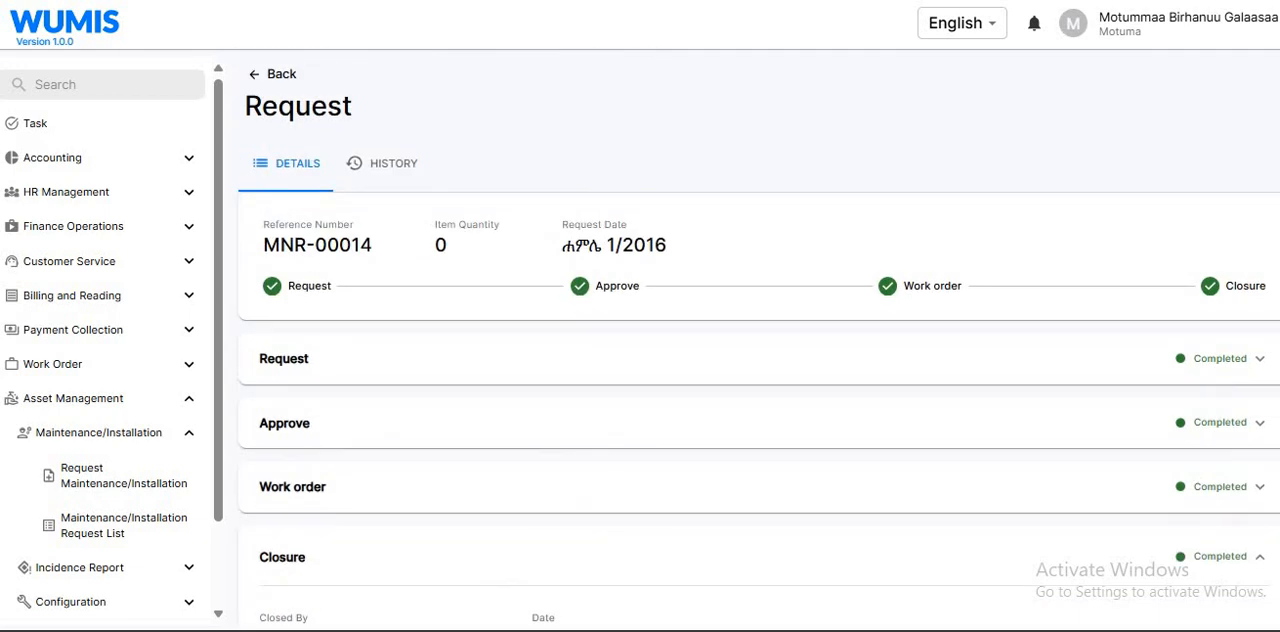
scroll(1103, 309, down, 3)
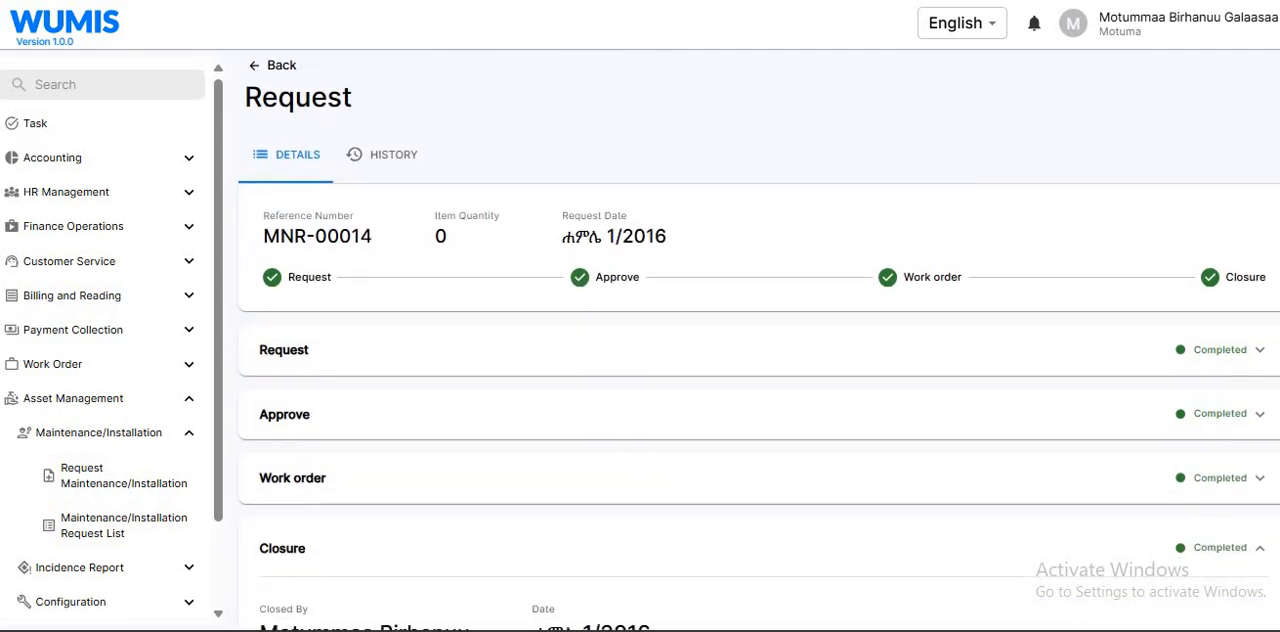